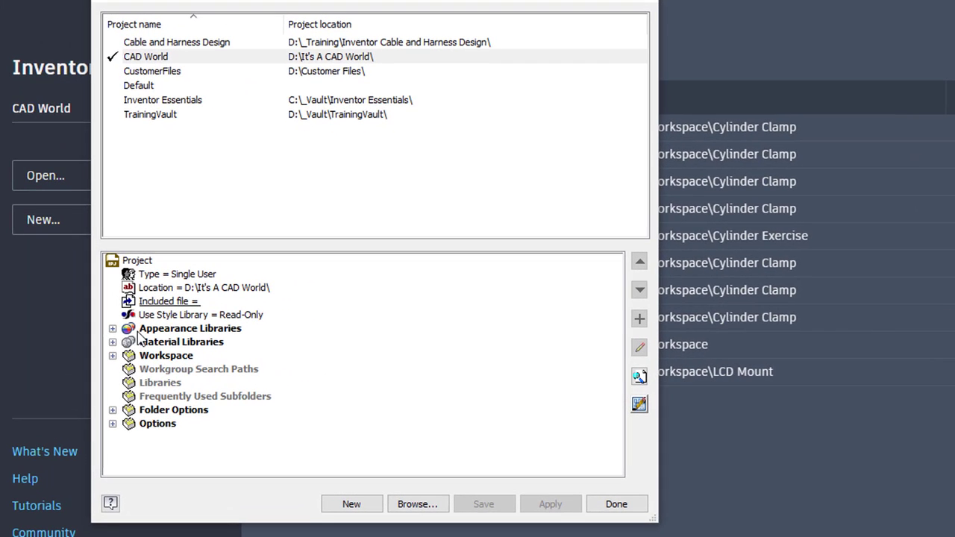
Expand the CAD World project's appearance and material libraries to show Autodesk and Inventor Material Library.
left_click(111, 328)
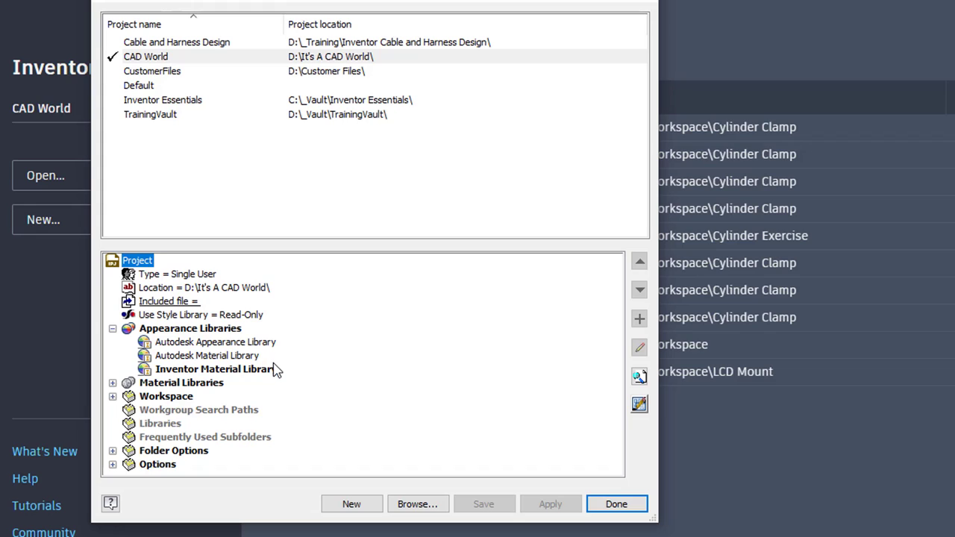
left_click(113, 383)
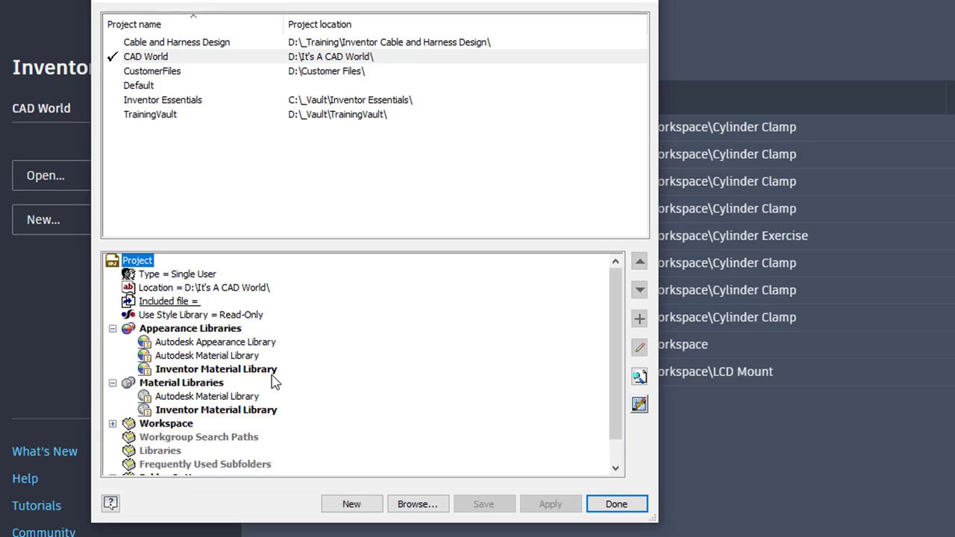
mouse_move(273, 343)
right_click(189, 387)
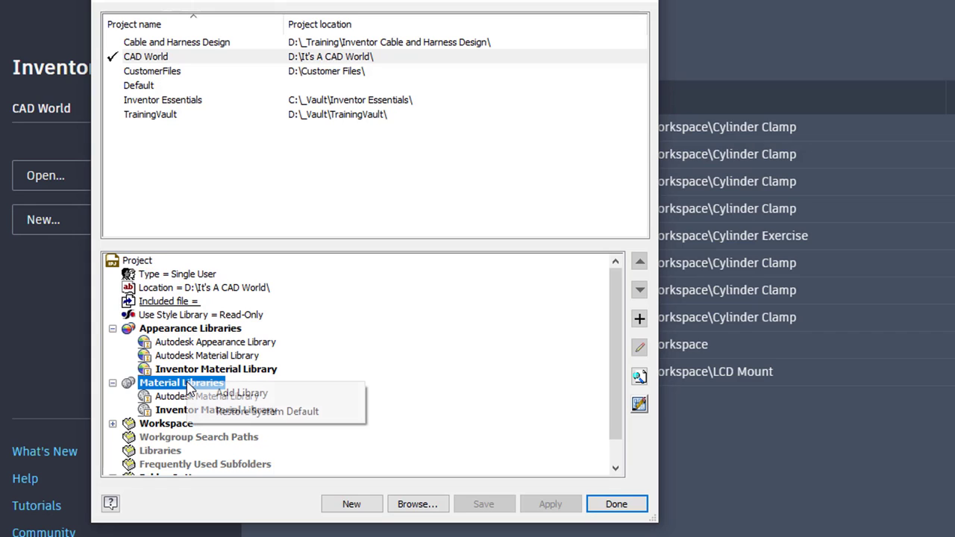
left_click(271, 394)
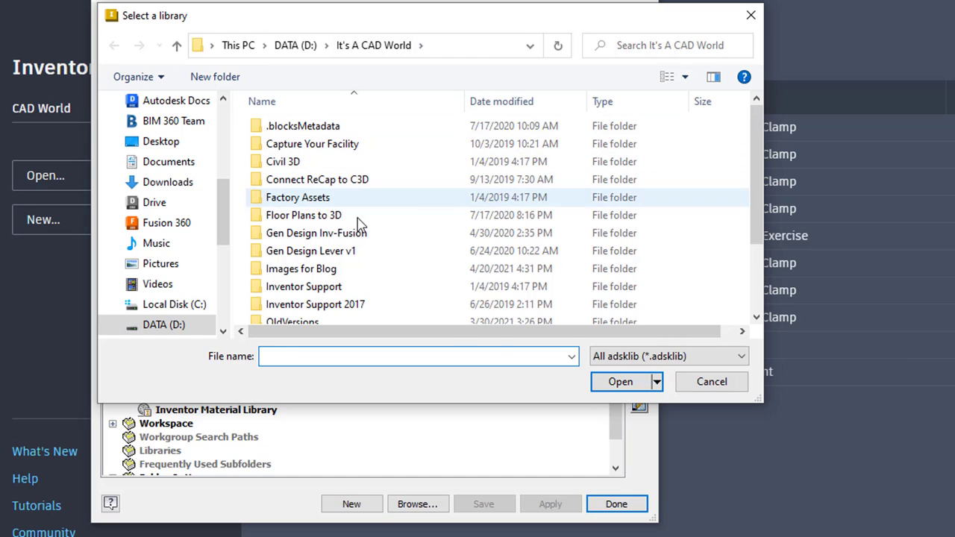
left_click(710, 384)
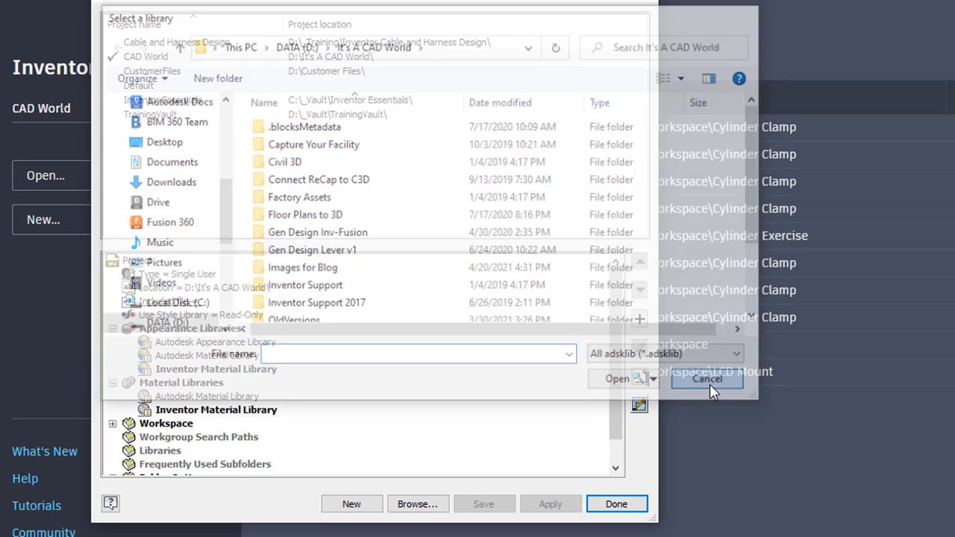
mouse_move(249, 358)
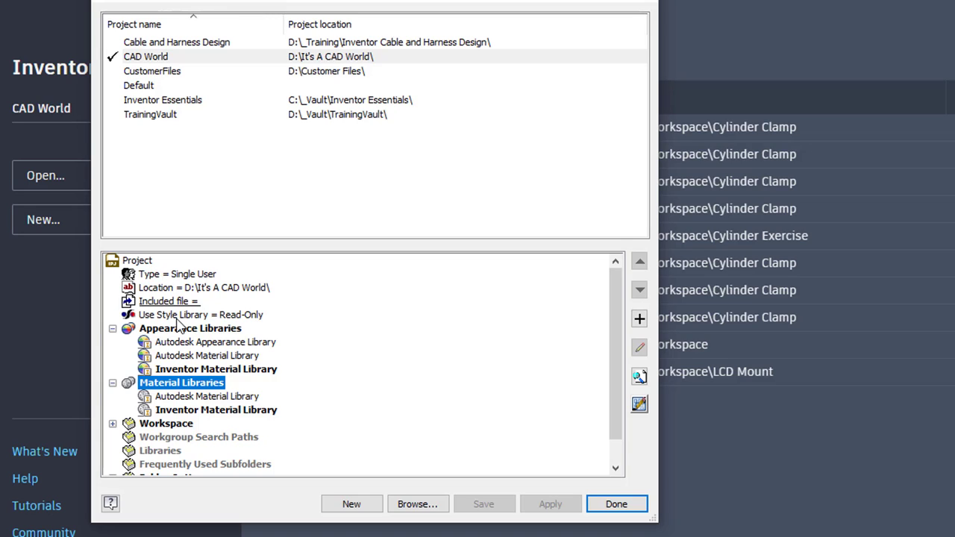
Set Use Style Library to Read-Write and save the CAD World project.
double_click(217, 322)
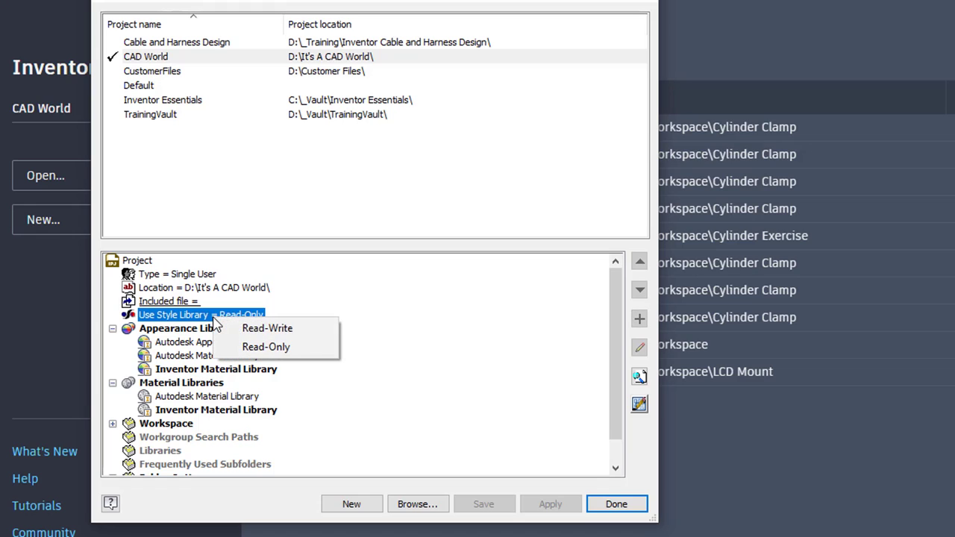
left_click(281, 330)
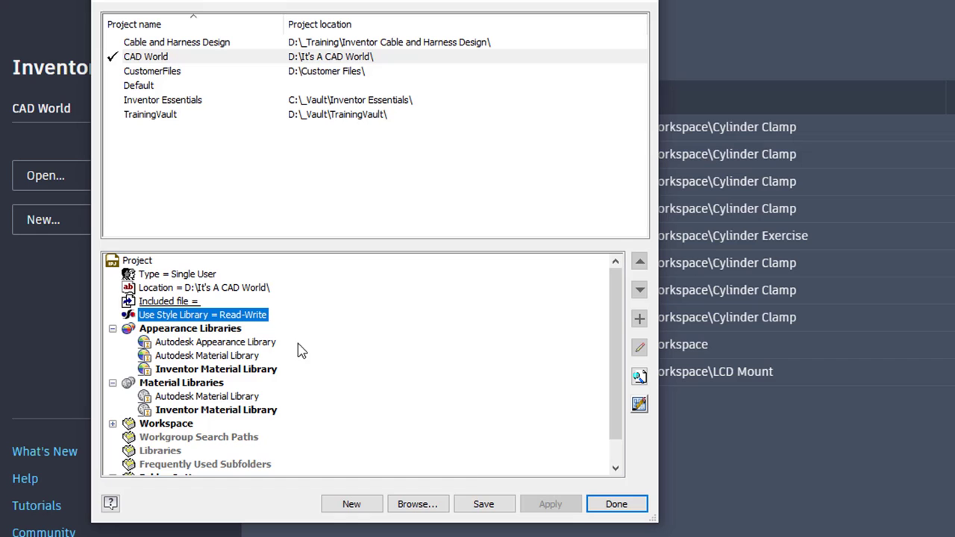
left_click(481, 505)
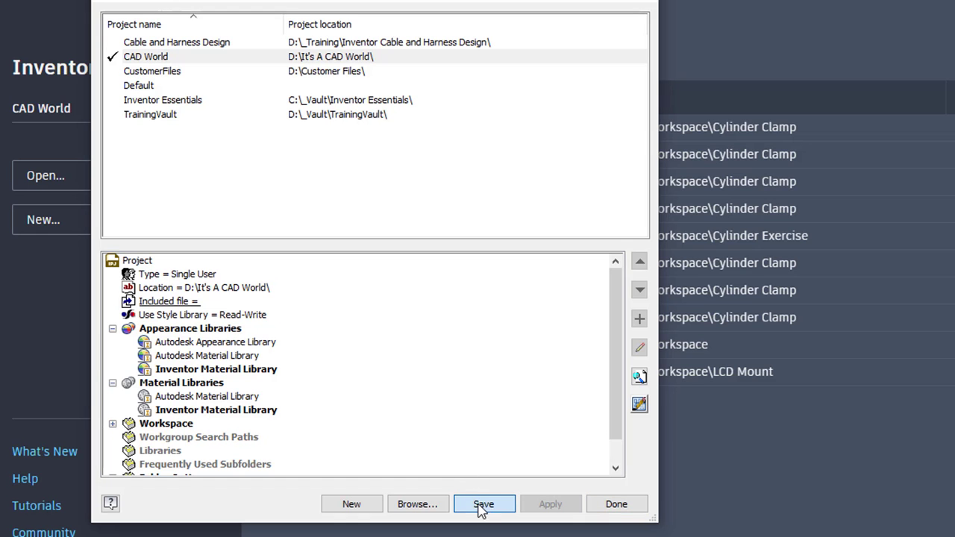
Close the project settings and create Part1 from the Standard.ipt template.
left_click(629, 507)
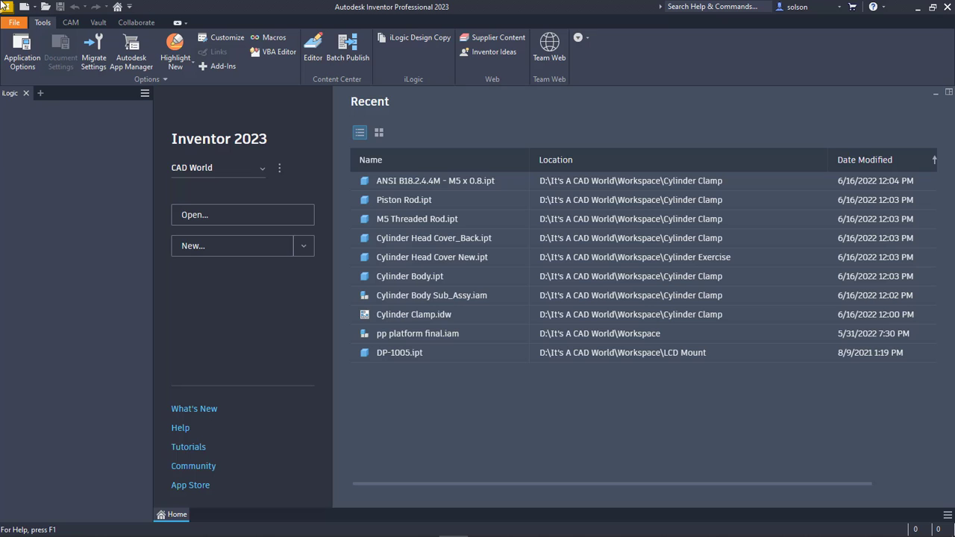
left_click(25, 7)
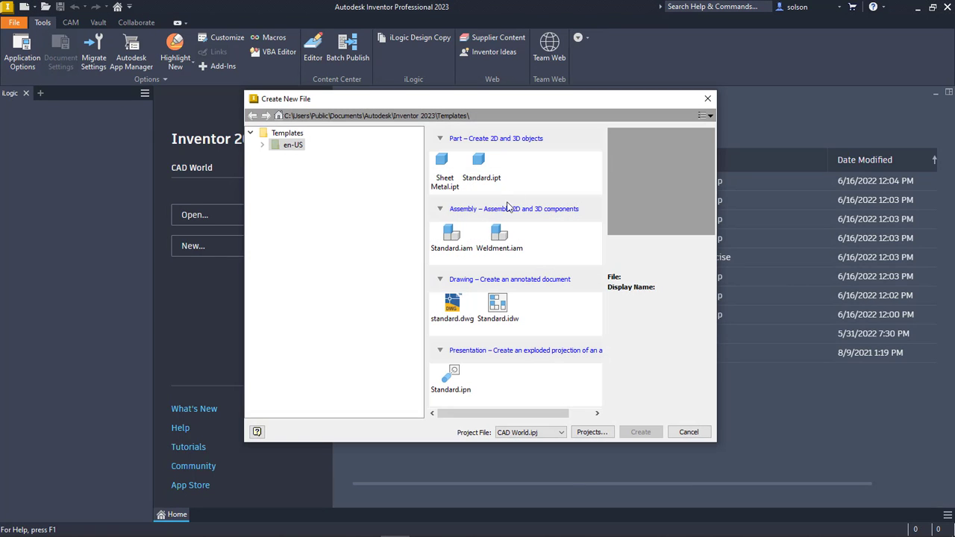
double_click(481, 168)
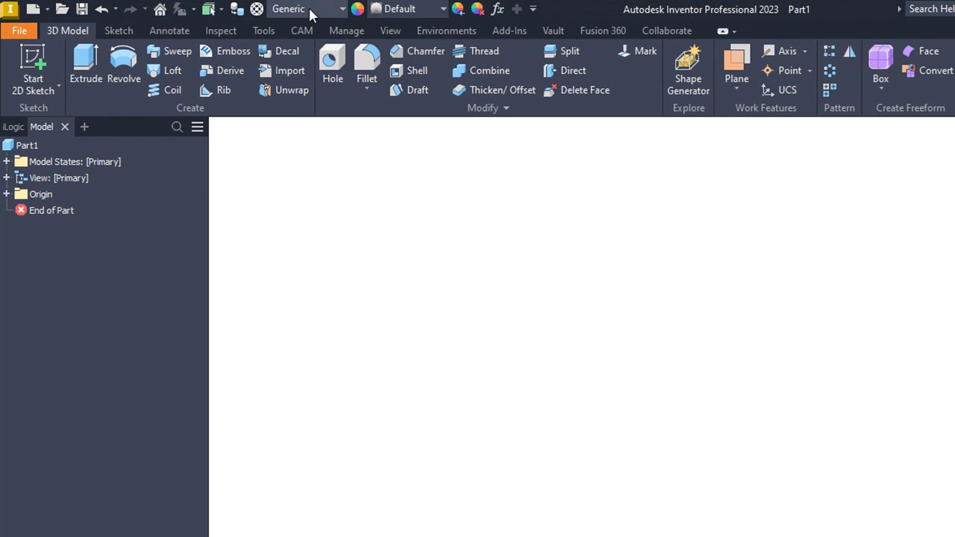
left_click(311, 9)
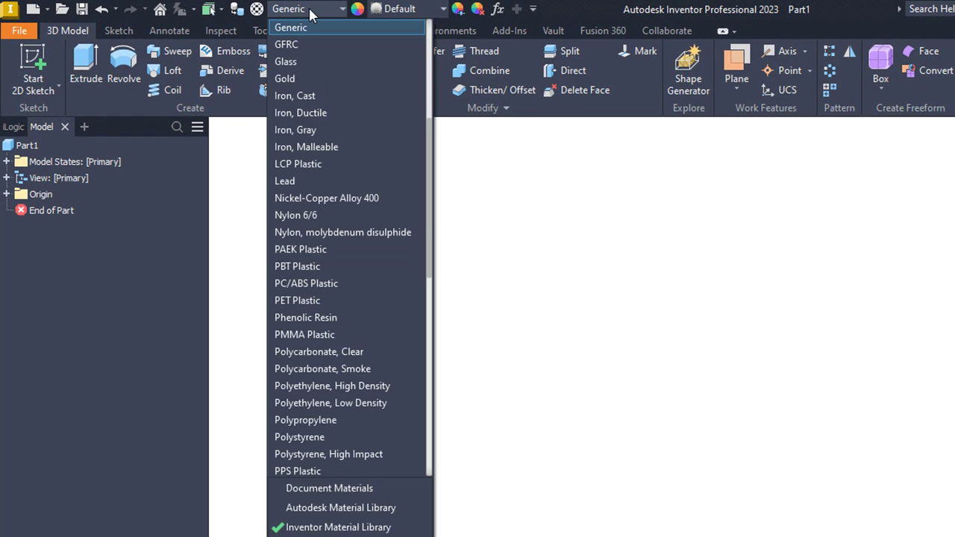
left_click(395, 13)
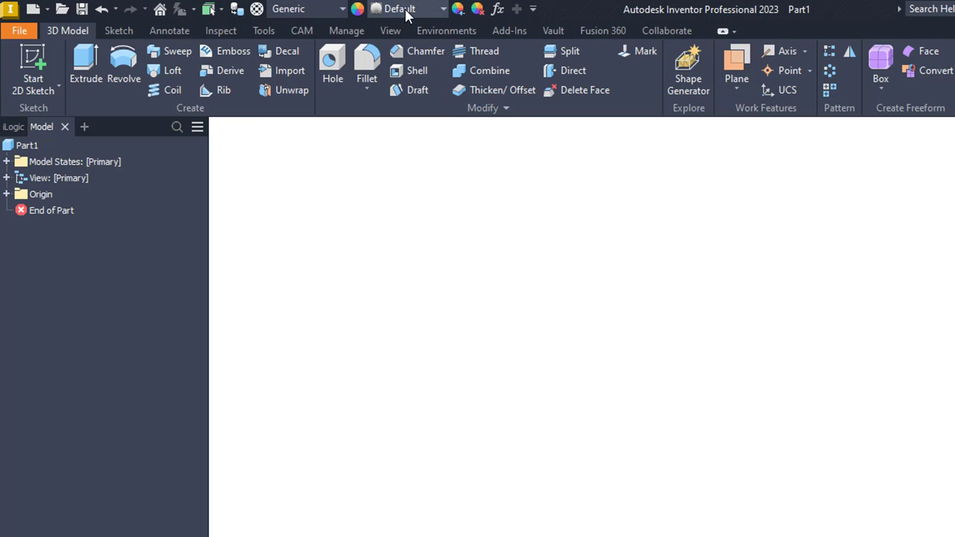
left_click(409, 11)
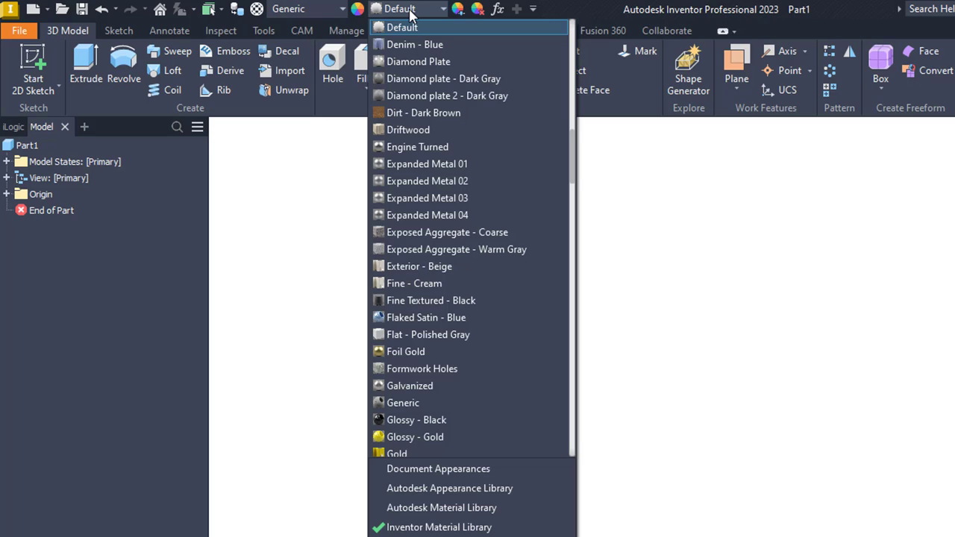
left_click(341, 9)
left_click(340, 9)
scroll(350, 268, "down", 1)
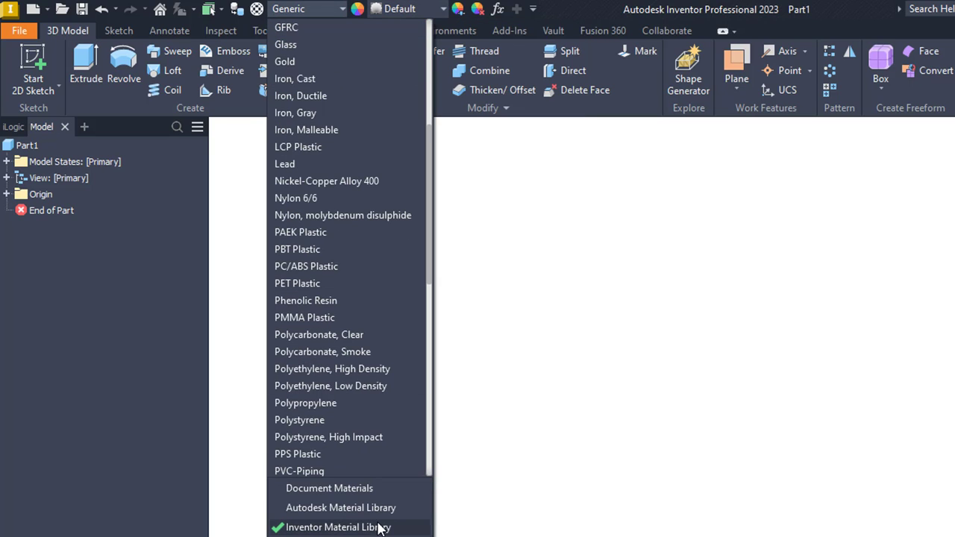
scroll(390, 515, "down", 1)
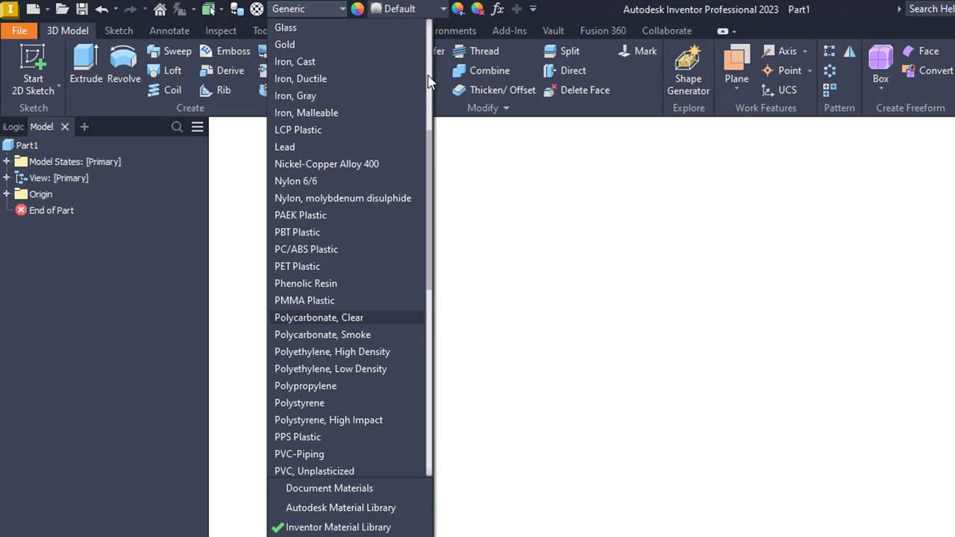
left_click(421, 10)
left_click(419, 10)
scroll(477, 500, "down", 1)
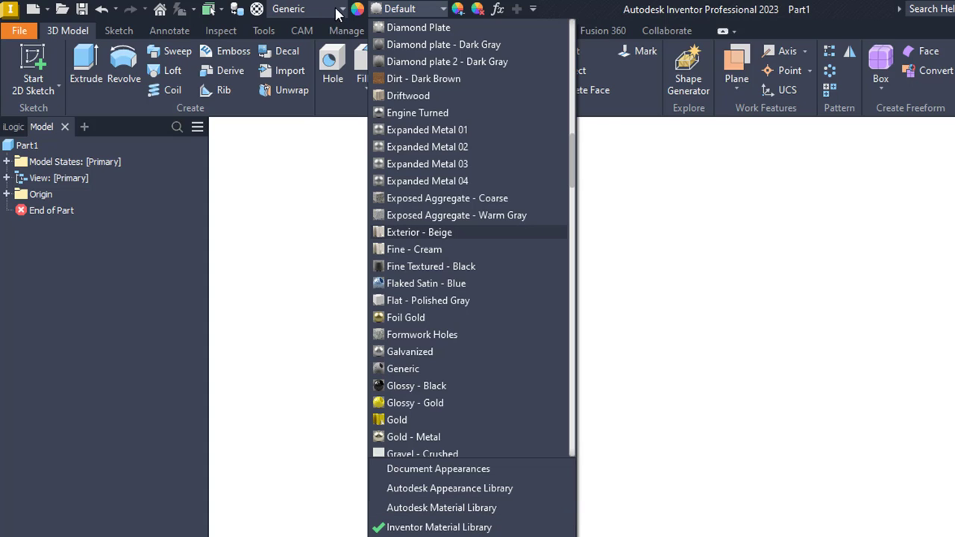
left_click(738, 270)
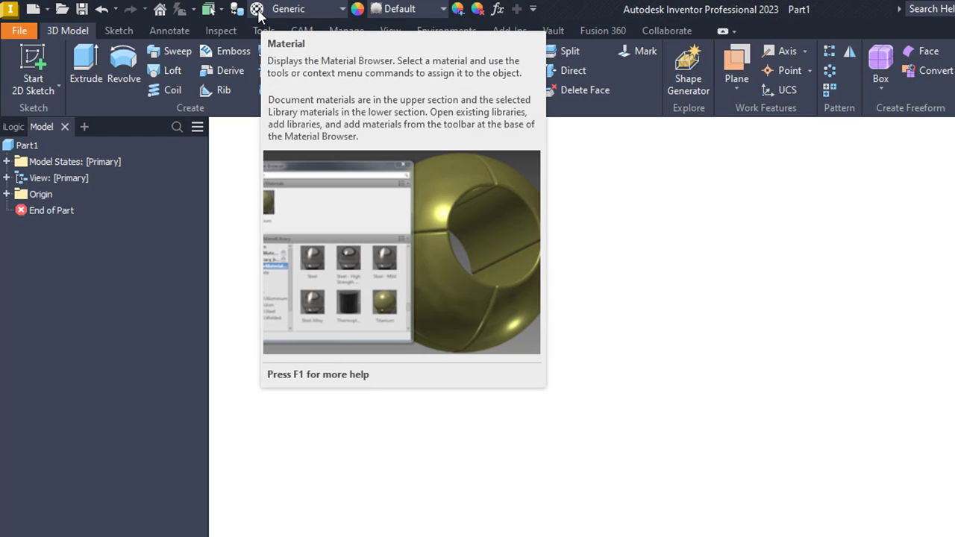
left_click(256, 9)
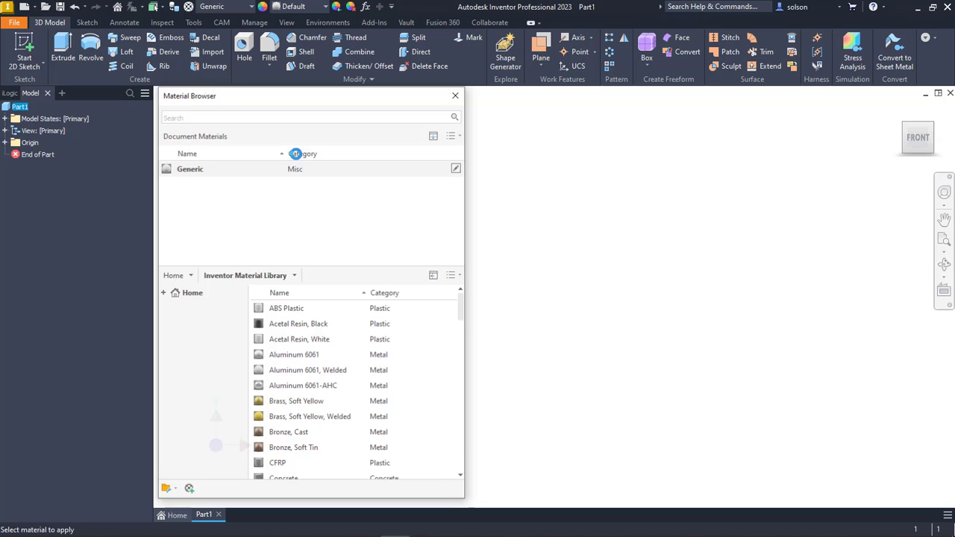
left_click_drag(312, 104, 353, 72)
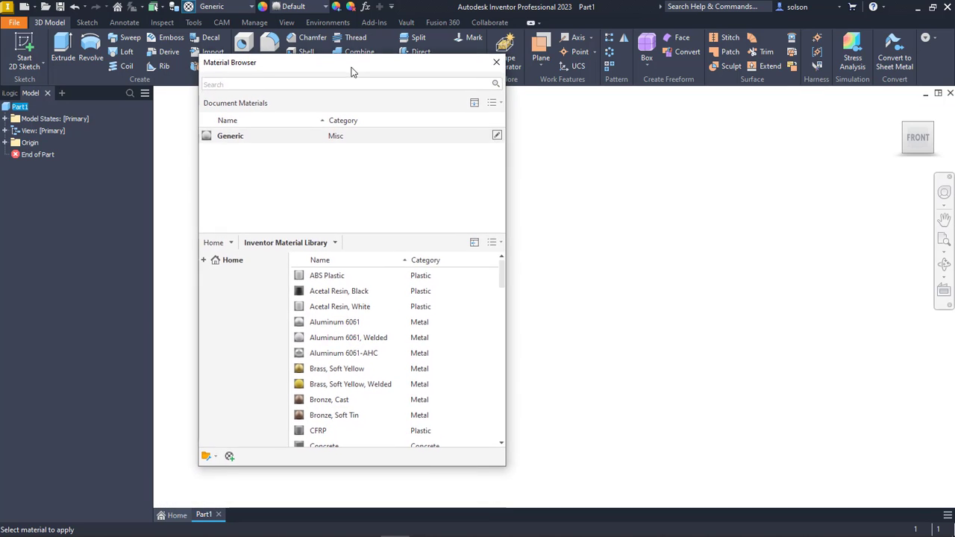
left_click_drag(505, 171, 540, 172)
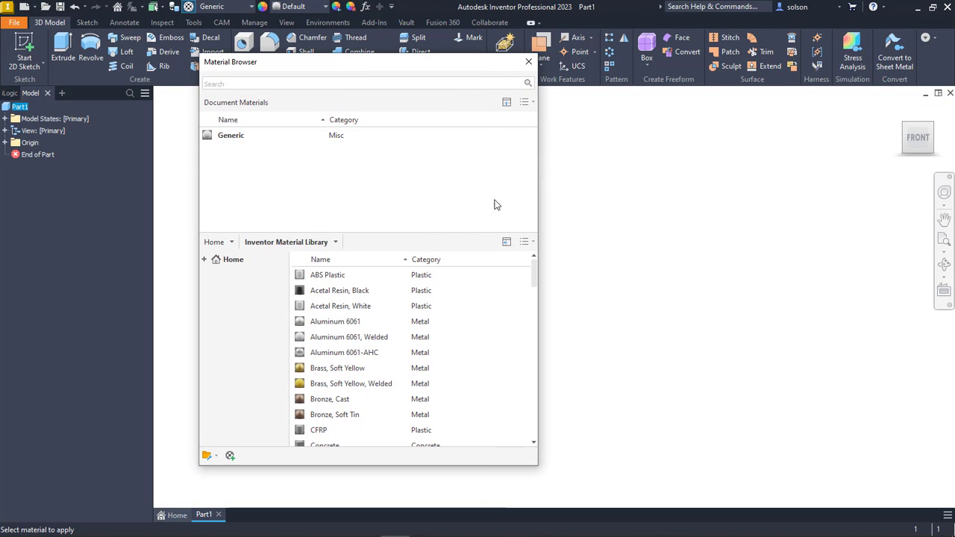
left_click(231, 242)
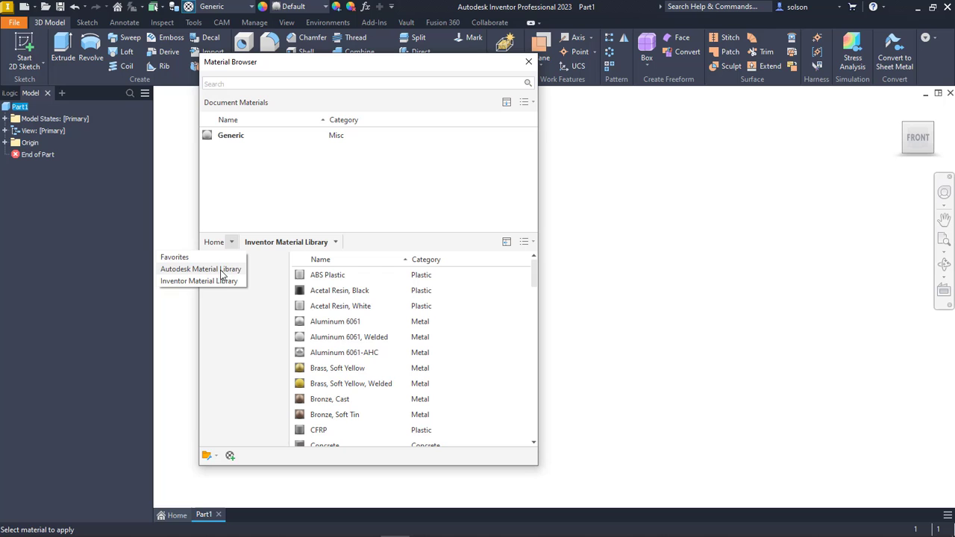
left_click(238, 337)
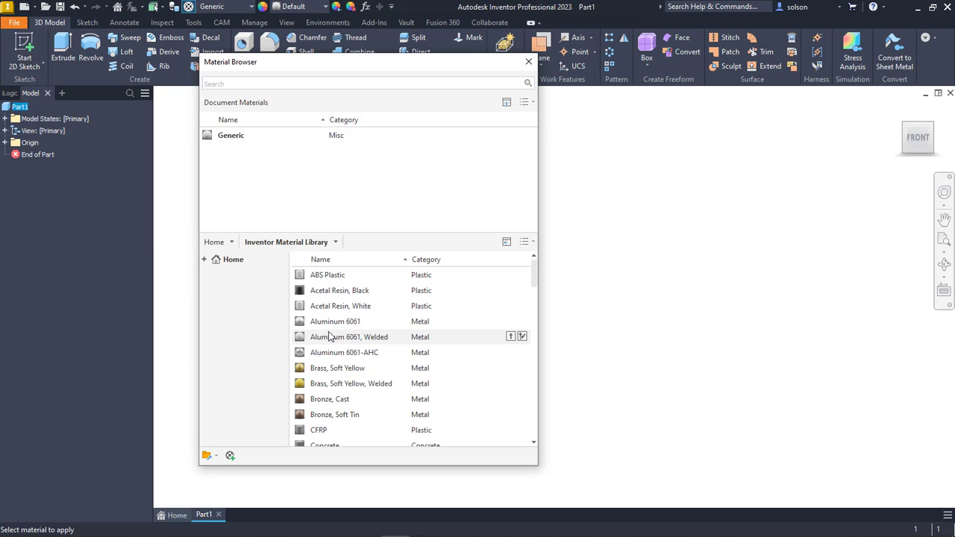
scroll(330, 336, "down", 7)
scroll(330, 333, "down", 10)
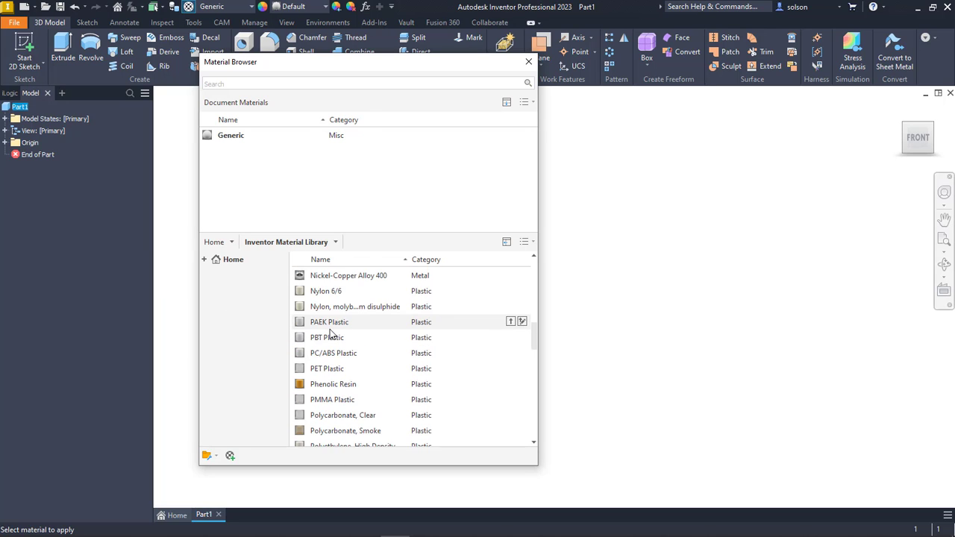
scroll(331, 334, "down", 3)
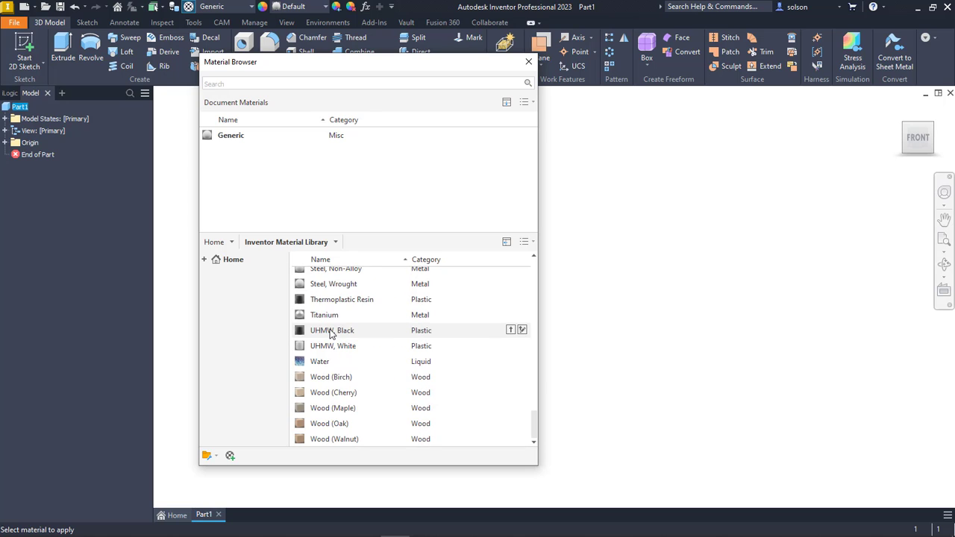
scroll(337, 379, "up", 7)
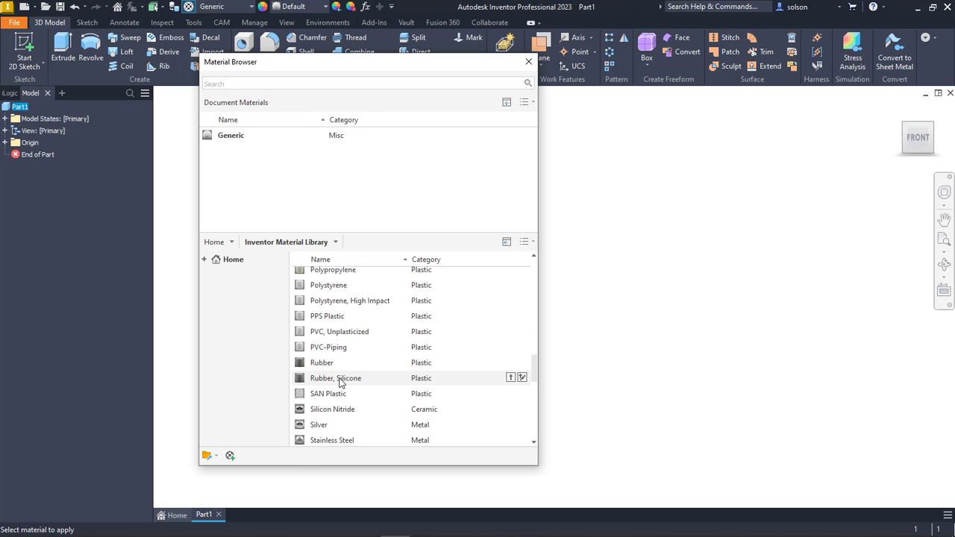
scroll(339, 382, "up", 15)
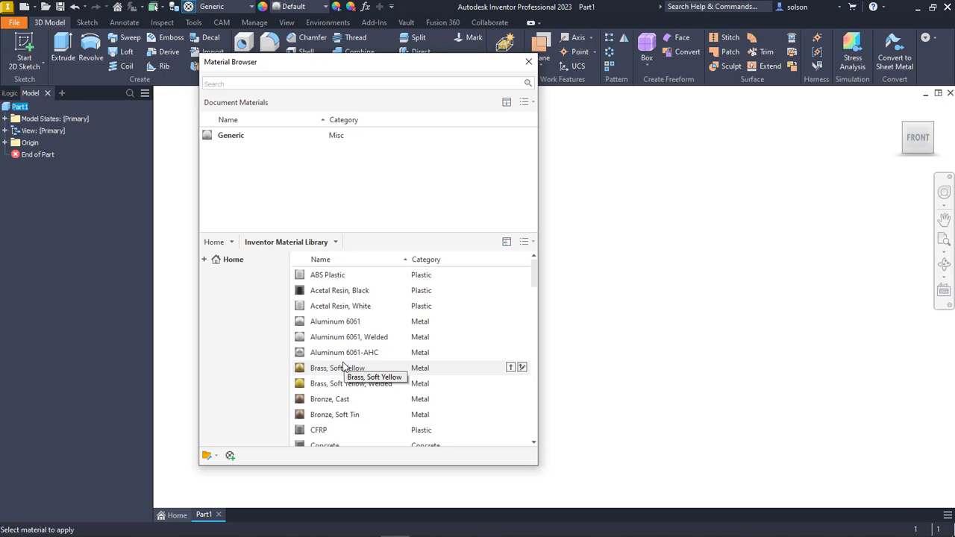
Switch the Material Browser to the Autodesk Material Library and scroll down to Steel ASTM A36.
left_click(232, 242)
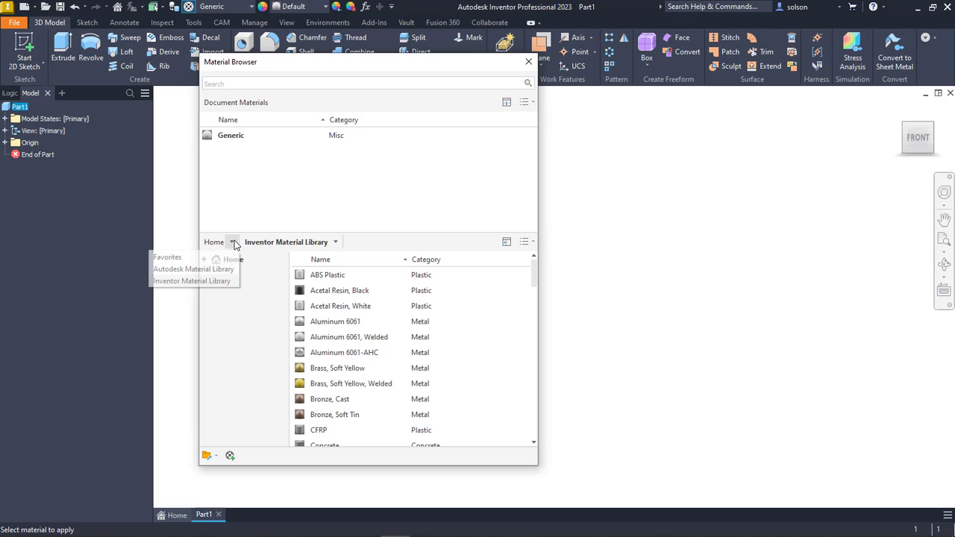
left_click(192, 269)
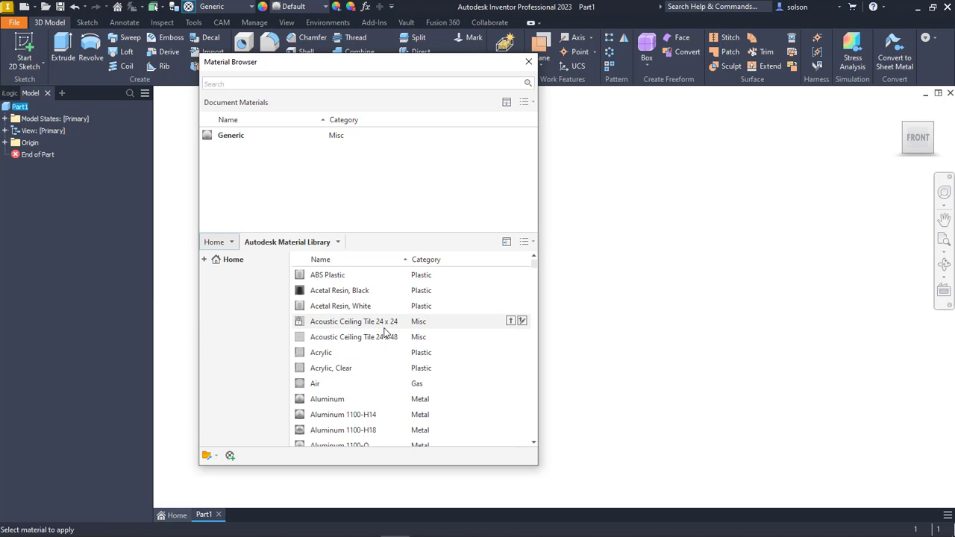
scroll(386, 333, "down", 3)
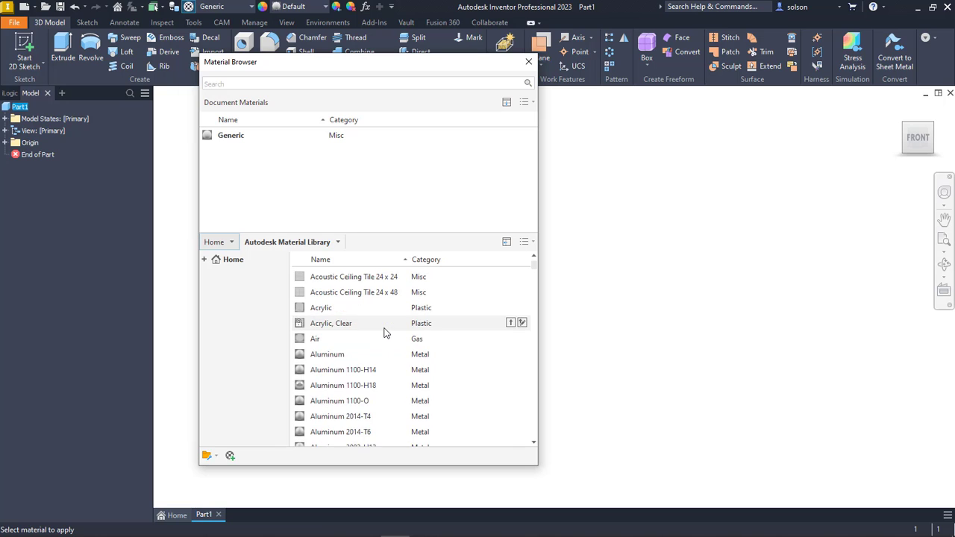
scroll(386, 333, "down", 10)
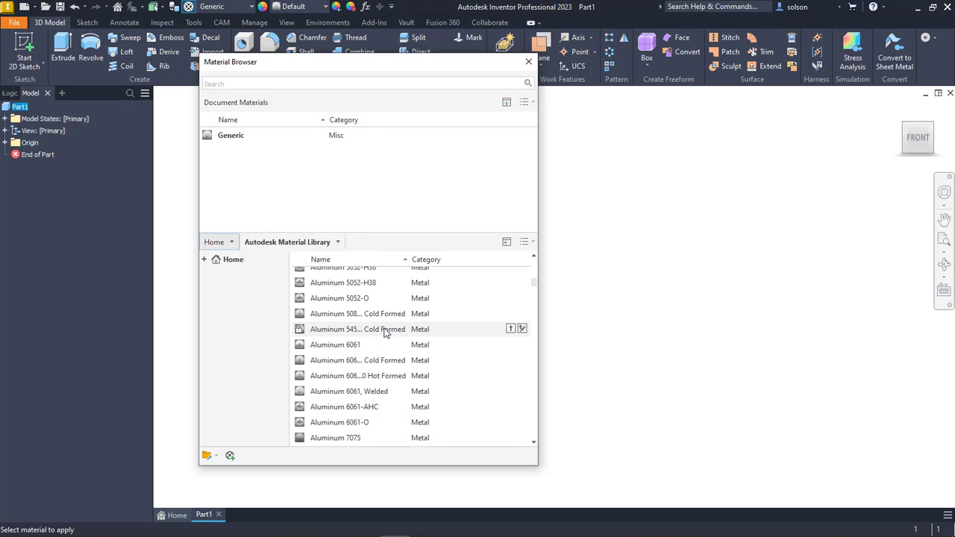
scroll(386, 333, "down", 12)
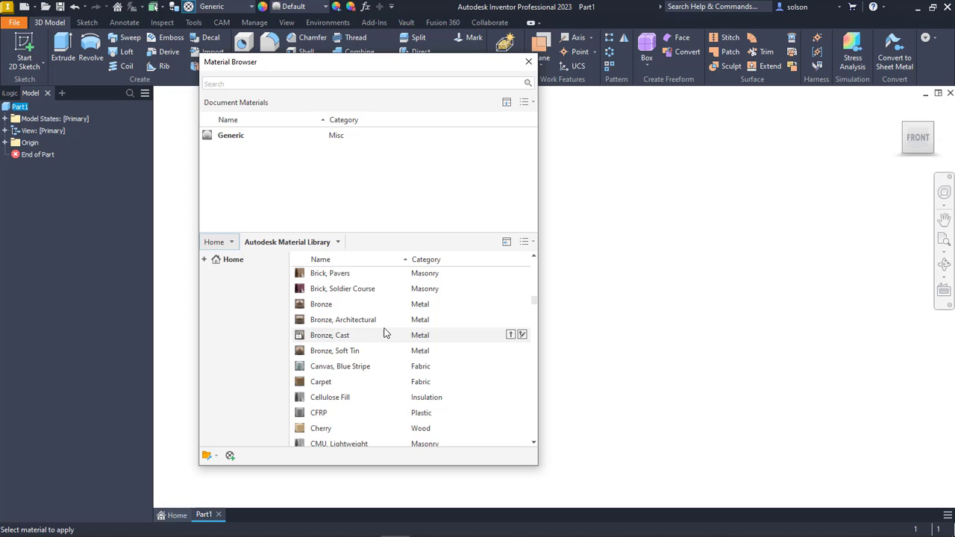
scroll(386, 332, "down", 12)
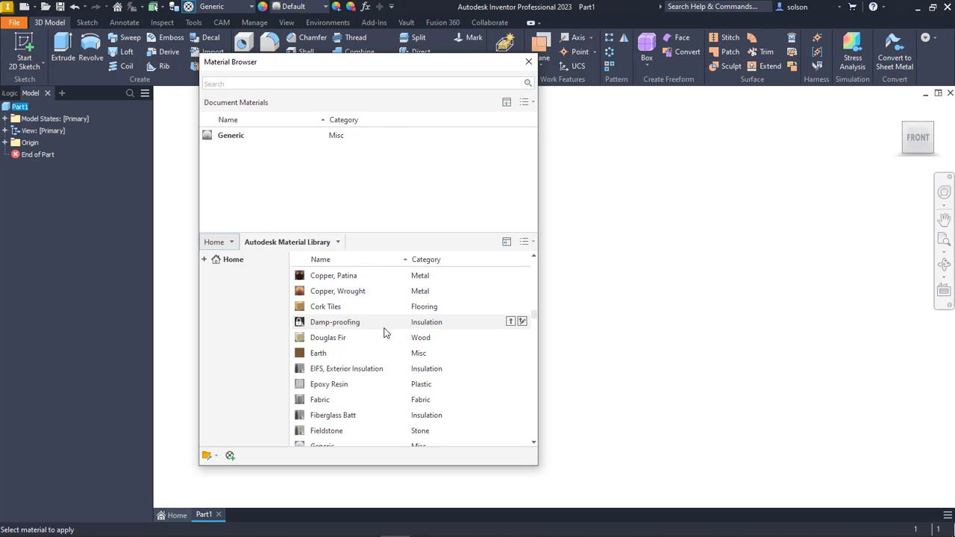
scroll(385, 332, "down", 12)
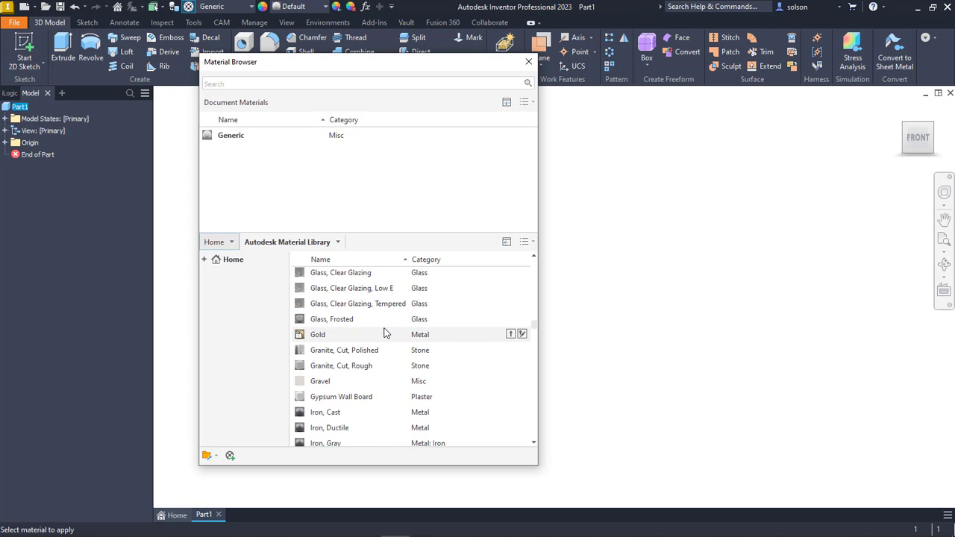
scroll(385, 333, "down", 6)
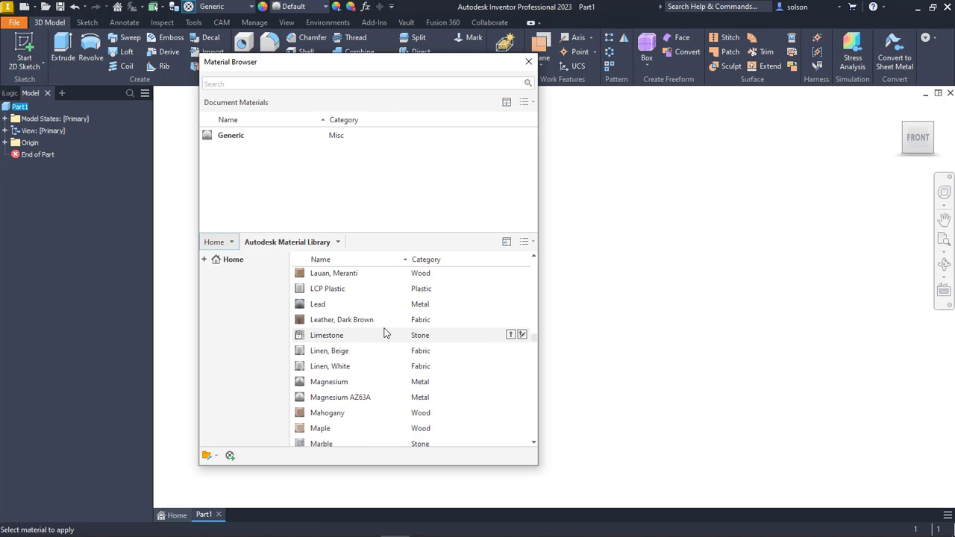
scroll(386, 333, "down", 10)
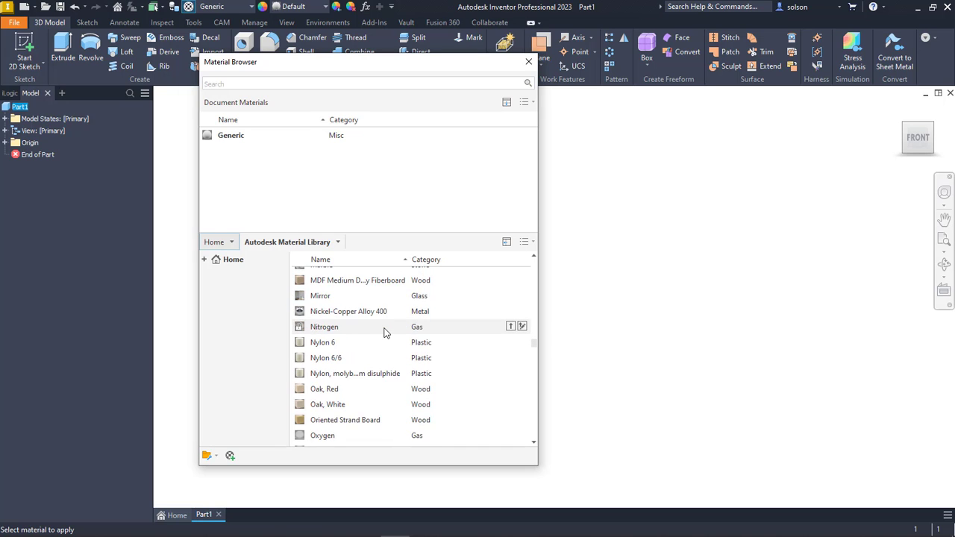
scroll(386, 333, "down", 10)
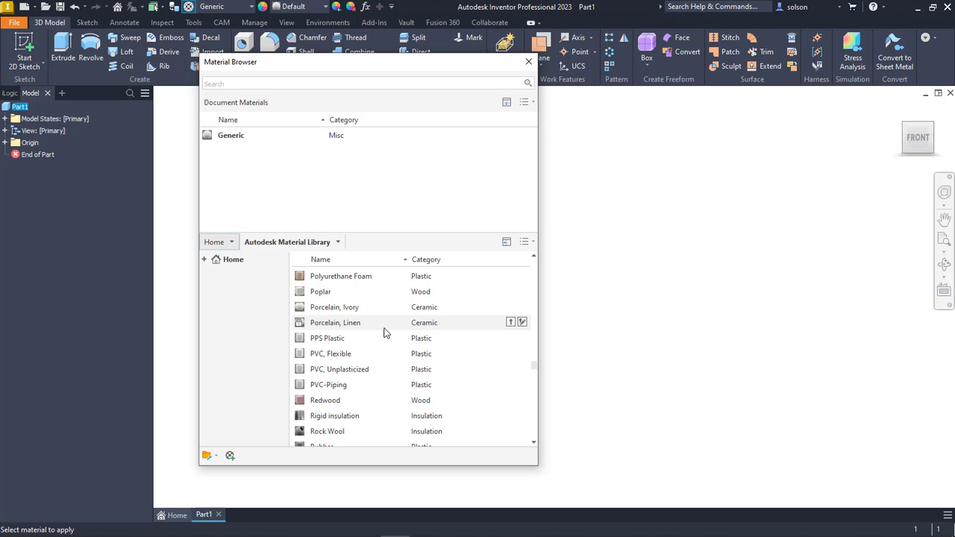
scroll(385, 333, "down", 3)
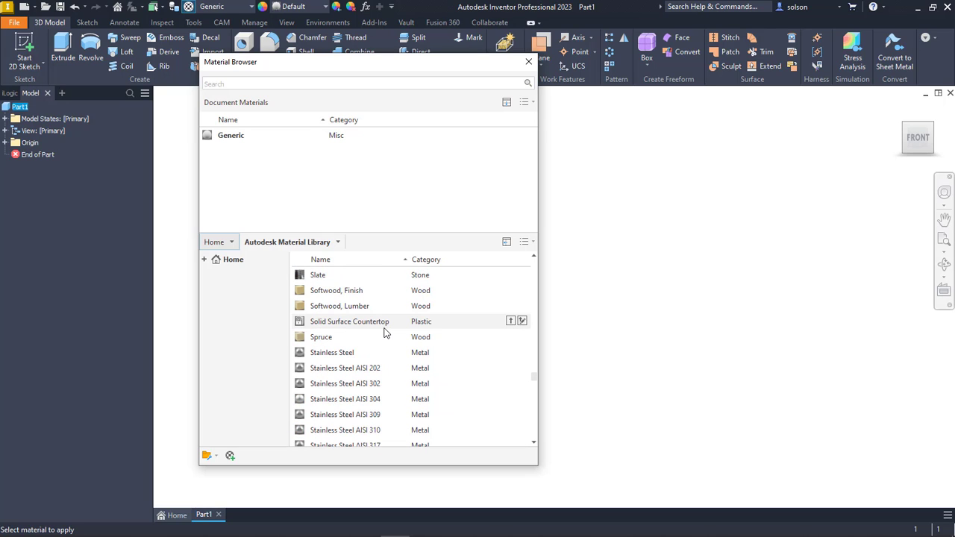
scroll(386, 333, "down", 8)
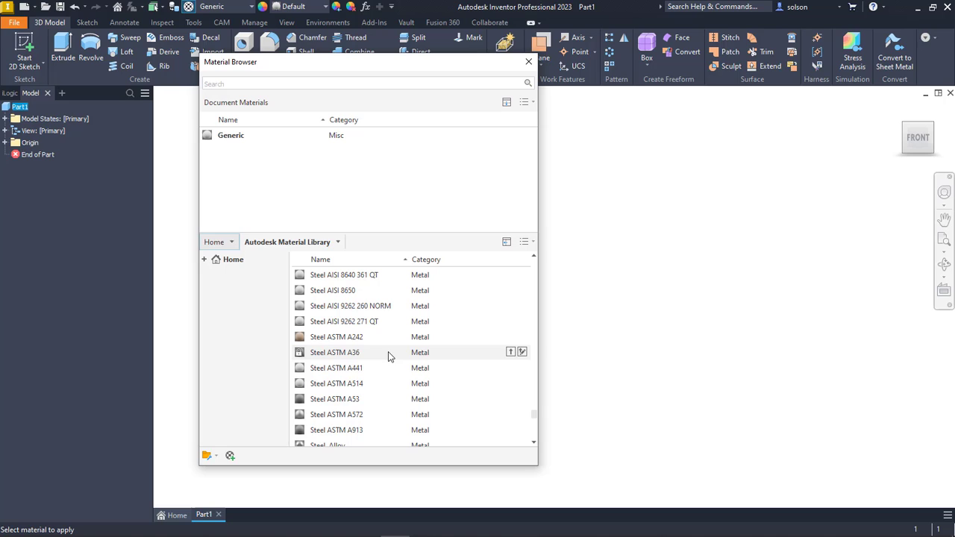
Add Steel ASTM A36 to Part1's Document Materials via its Add to menu.
right_click(388, 352)
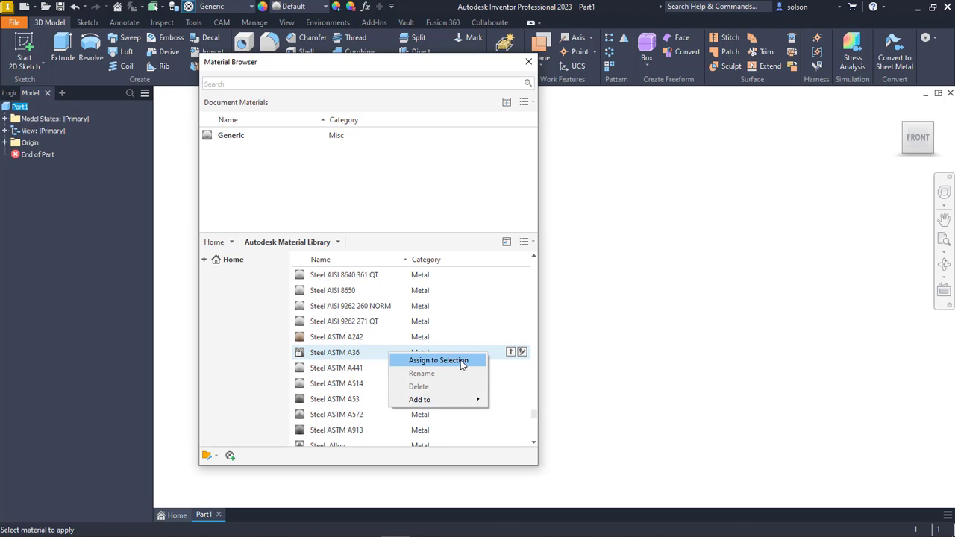
mouse_move(455, 403)
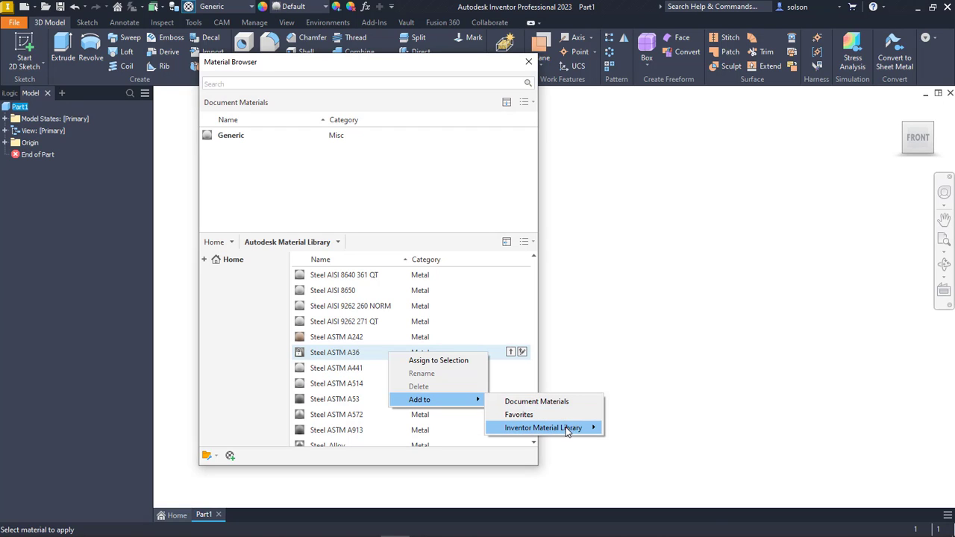
mouse_move(567, 431)
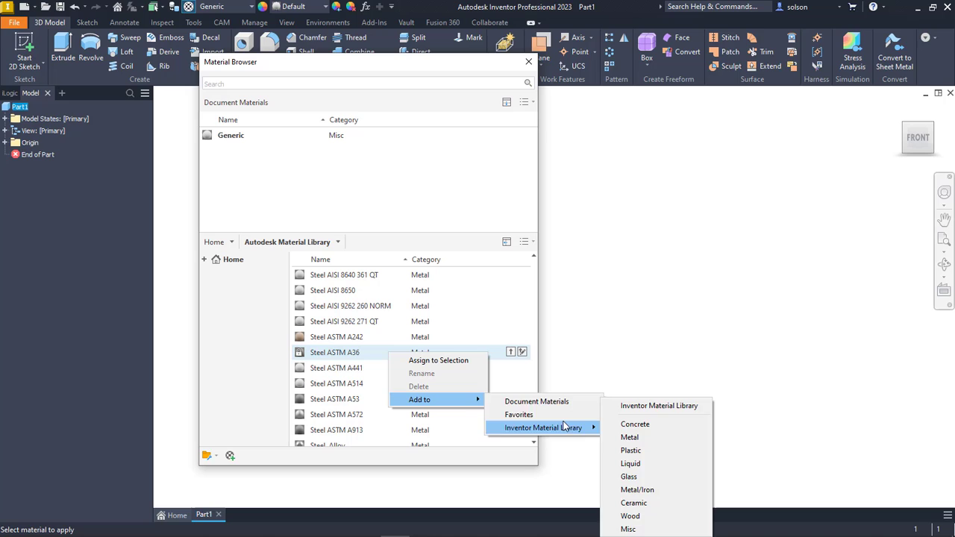
left_click(556, 404)
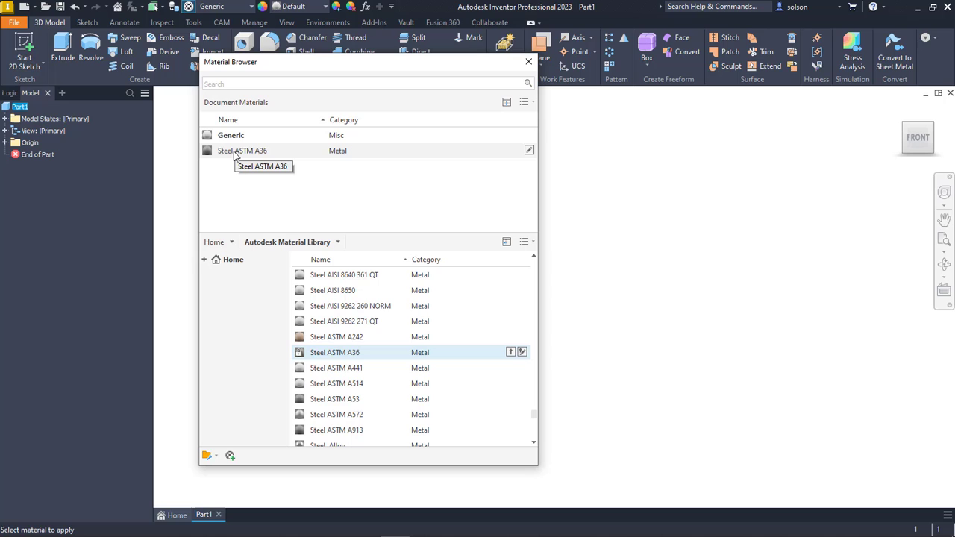
Edit the document's Steel ASTM A36 and append 'Custom' to its name in the Material Editor.
right_click(272, 153)
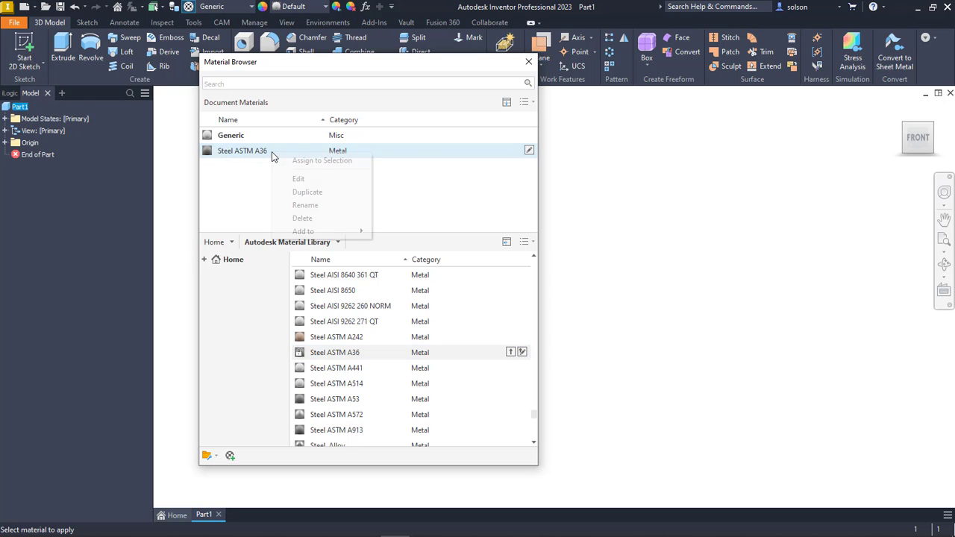
left_click(319, 180)
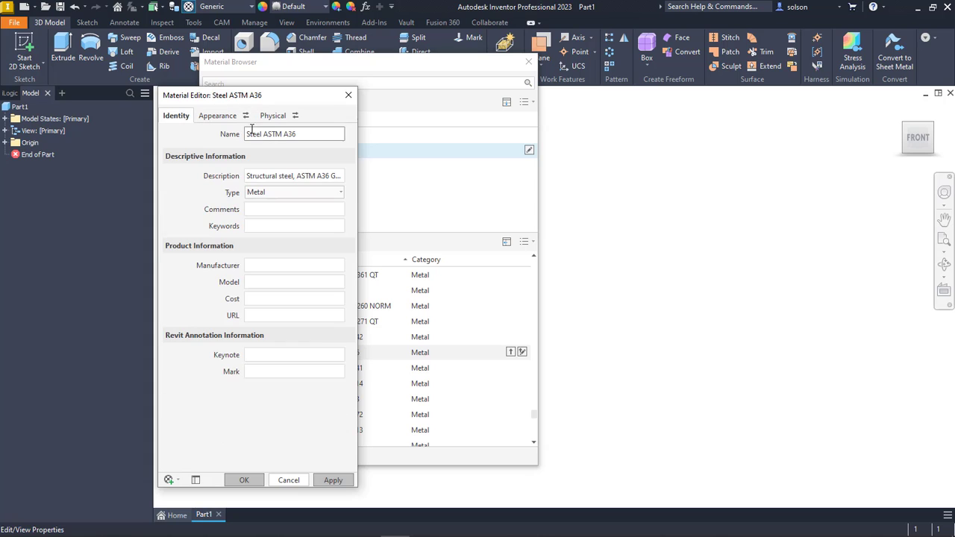
triple_click(302, 135)
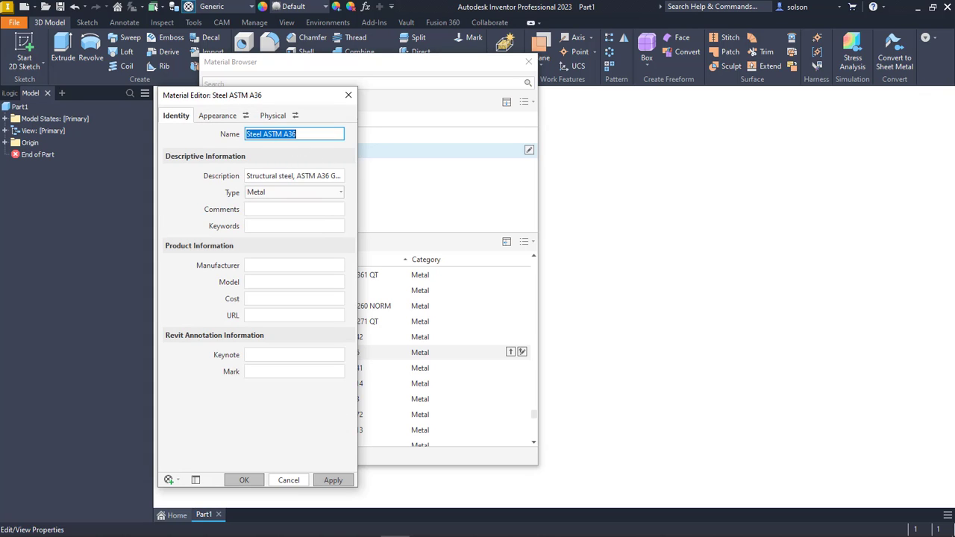
left_click(294, 134)
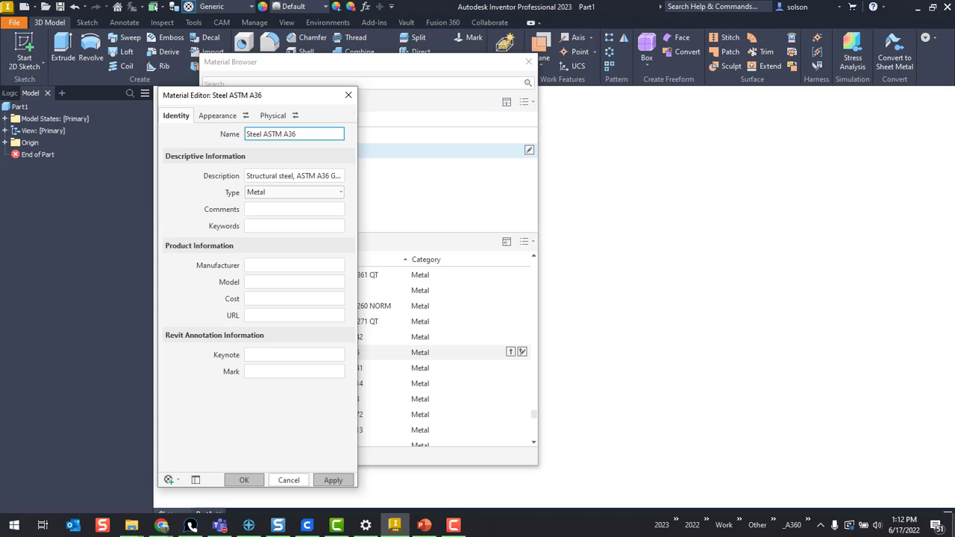
type("Custom")
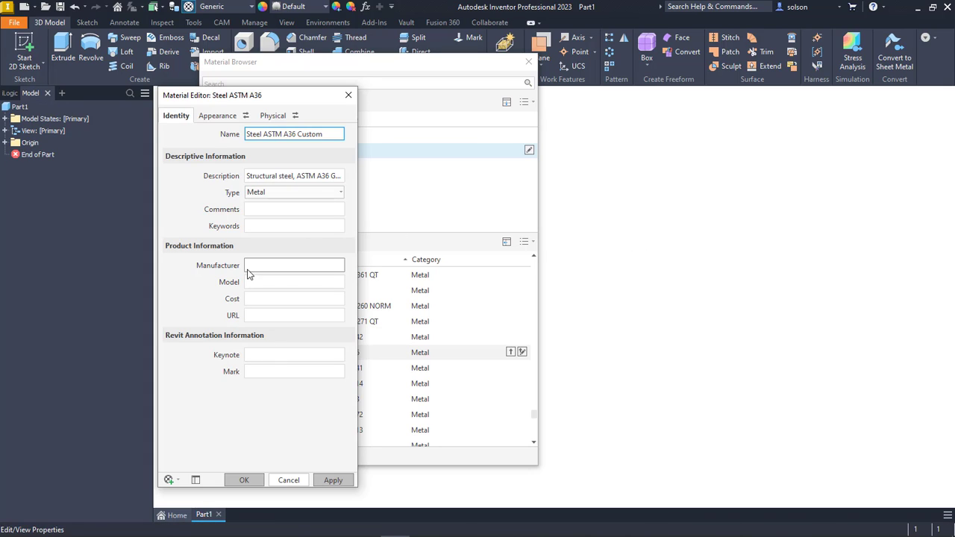
left_click(211, 118)
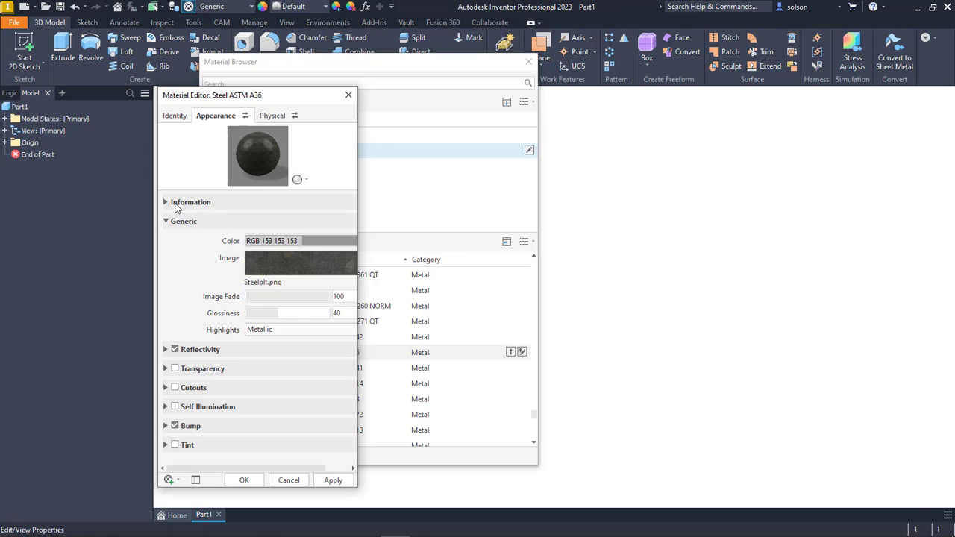
left_click(187, 203)
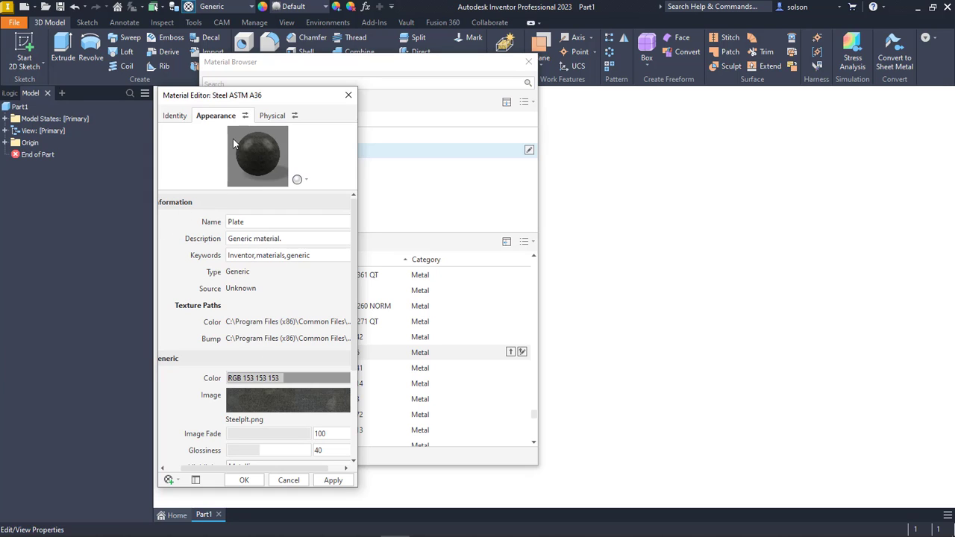
left_click(274, 120)
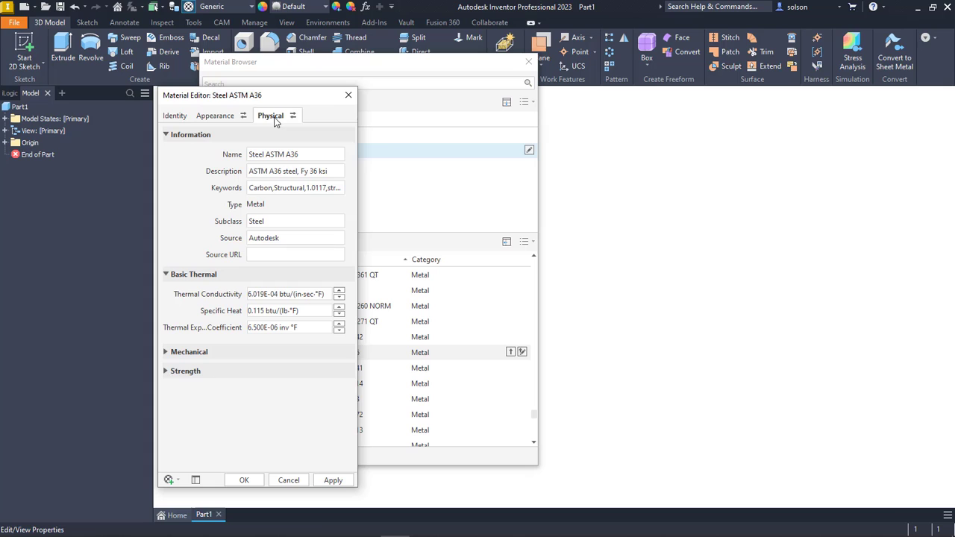
left_click(176, 117)
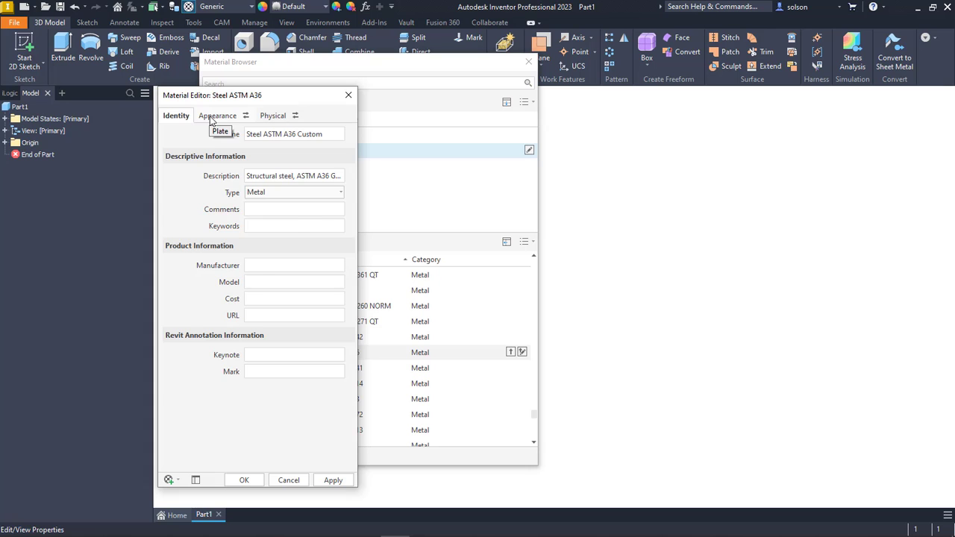
left_click(210, 117)
left_click(177, 117)
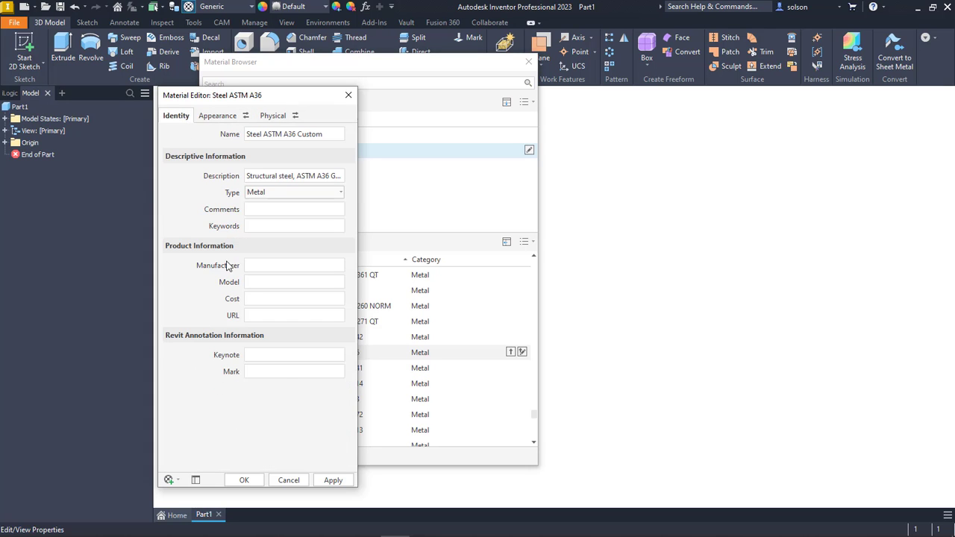
Apply the rename and add Steel ASTM A36 Custom to Inventor Material Library > Metal.
left_click(245, 480)
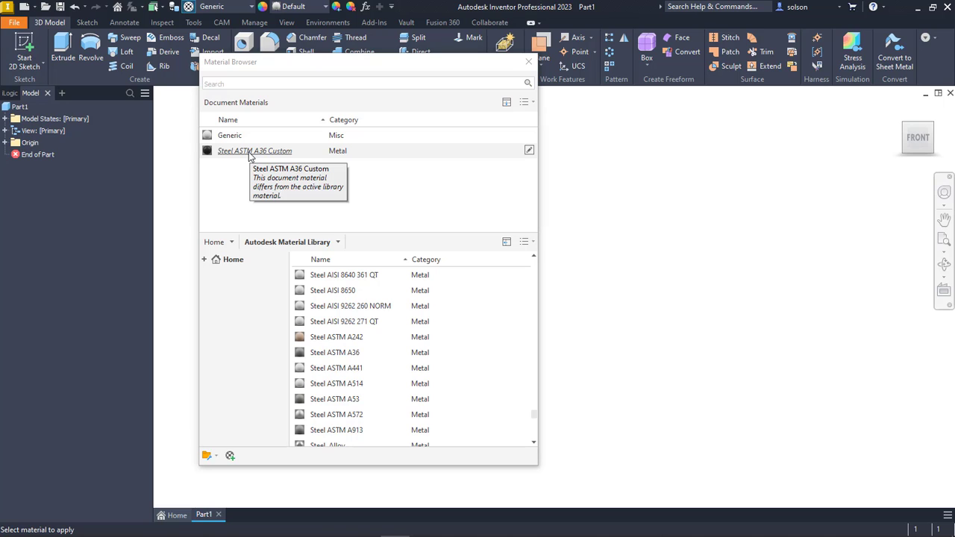
right_click(250, 155)
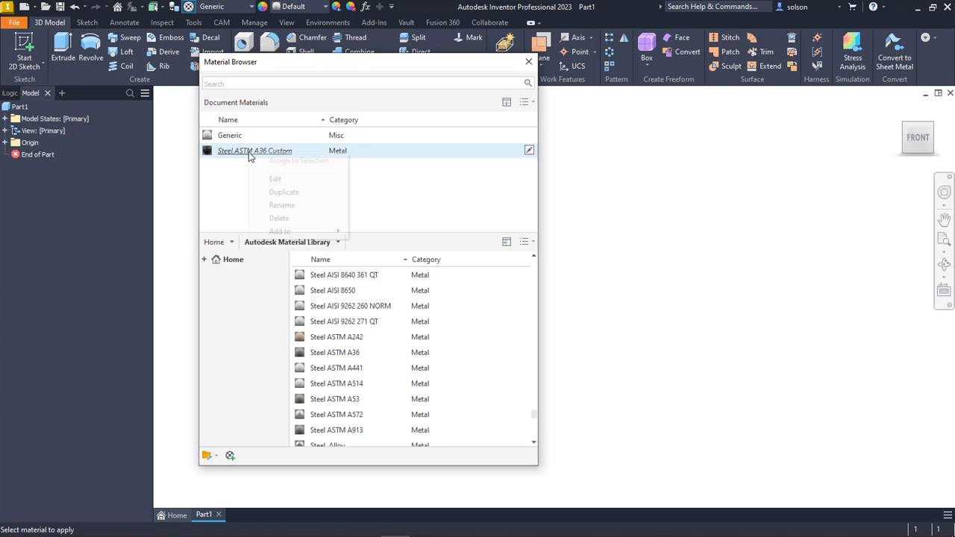
mouse_move(316, 232)
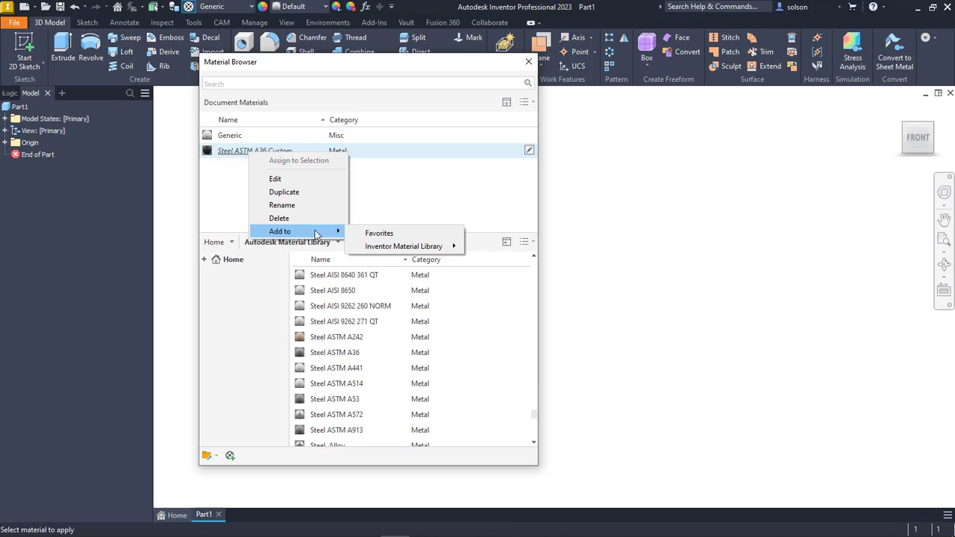
mouse_move(403, 249)
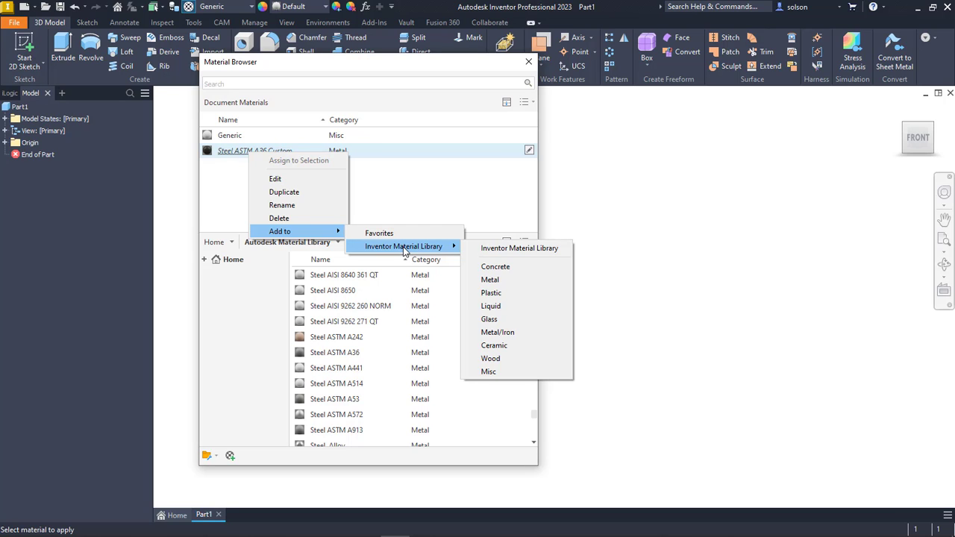
left_click(520, 281)
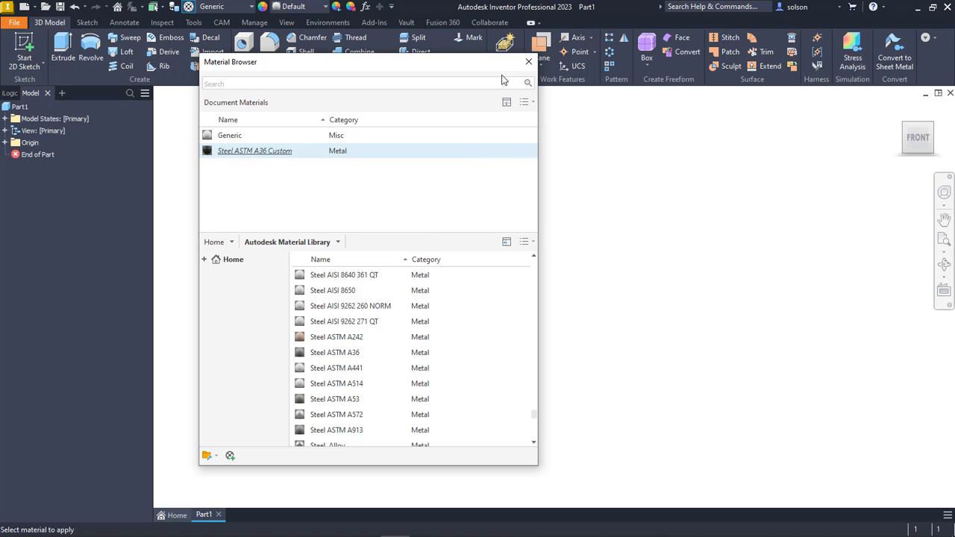
Browse the Inventor Material Library to confirm Steel ASTM A36 Custom, then close the Material Browser.
left_click(231, 242)
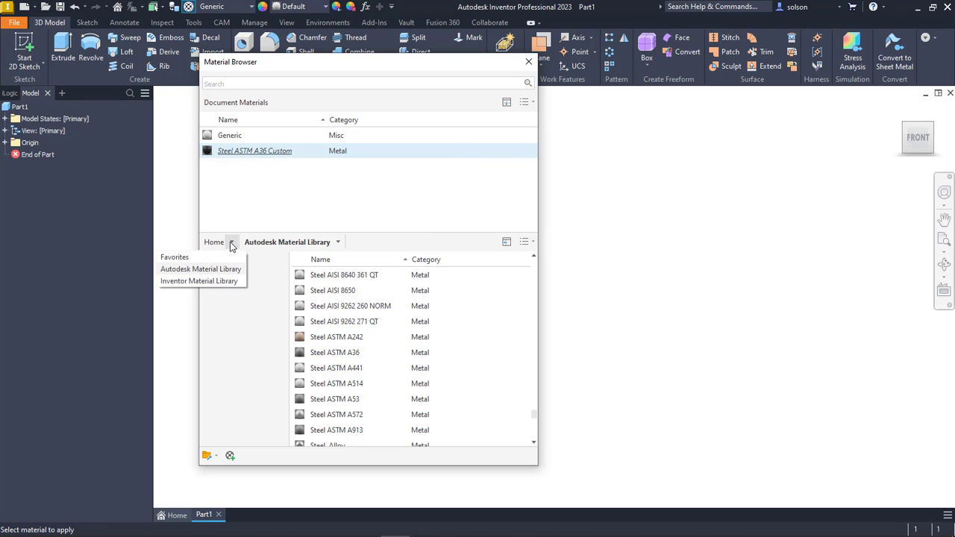
left_click(223, 281)
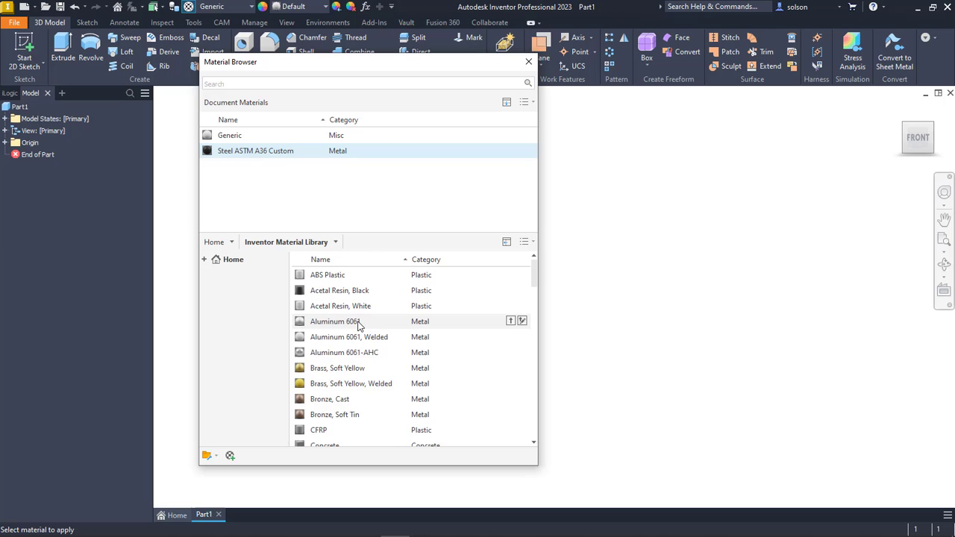
scroll(358, 325, "down", 20)
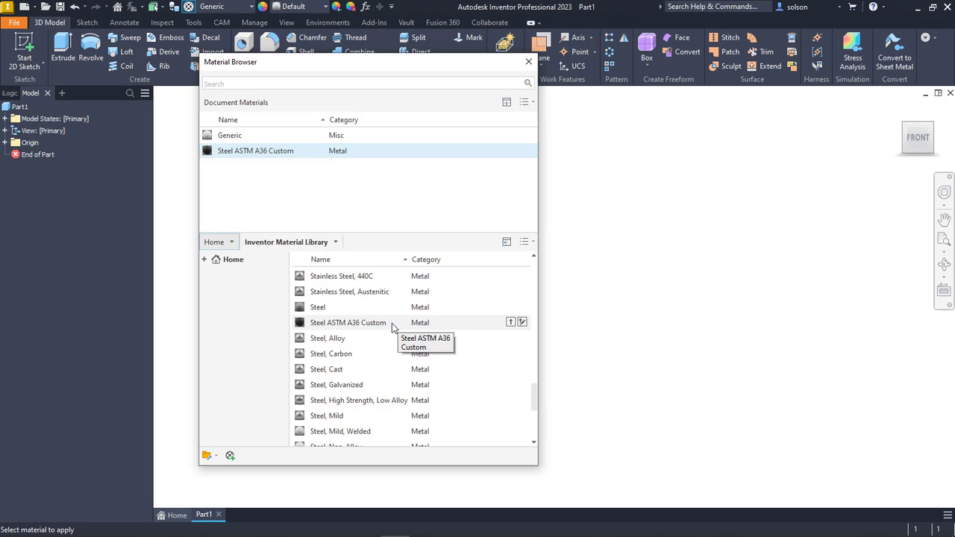
left_click(528, 62)
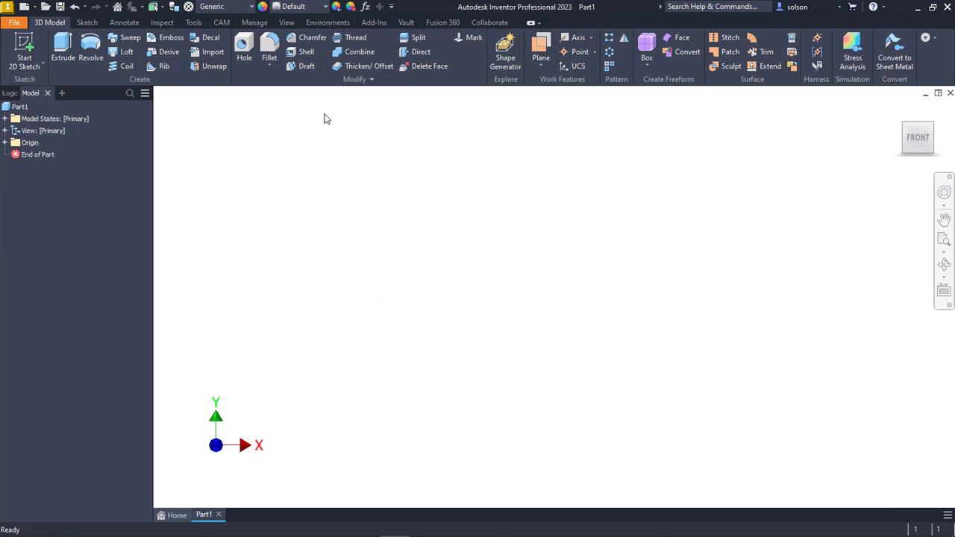
Start Save Styles to Style Library from Manage > Styles and Standards, accepting the overwrite warning.
left_click(260, 25)
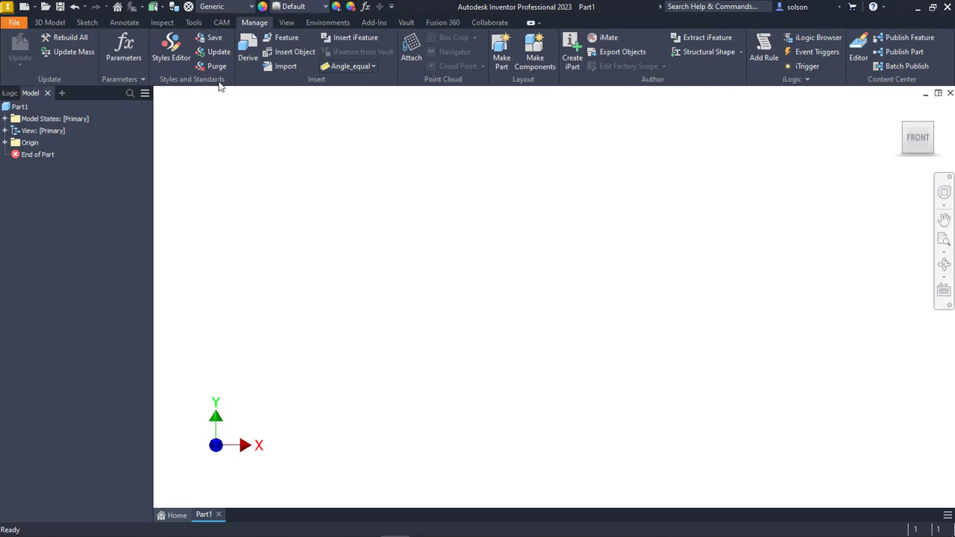
left_click(213, 38)
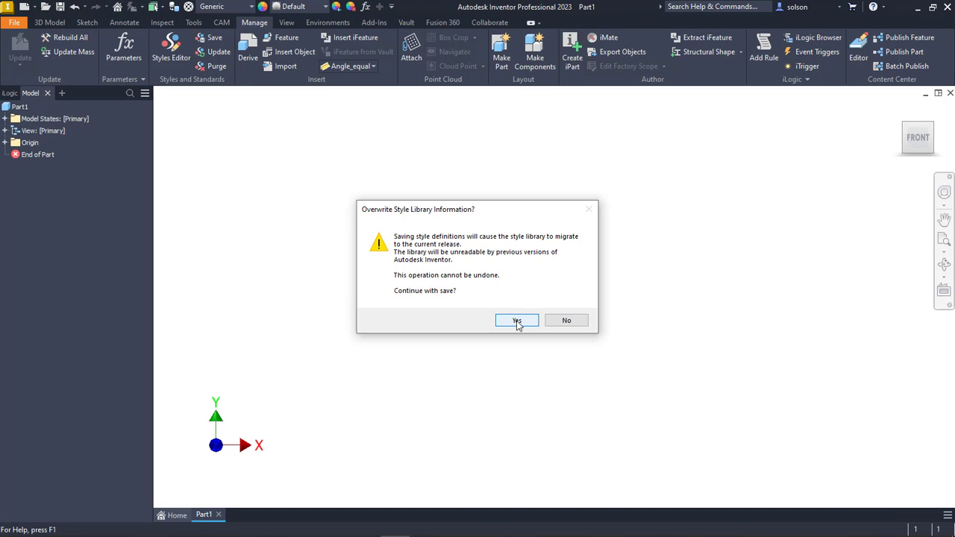
left_click(516, 322)
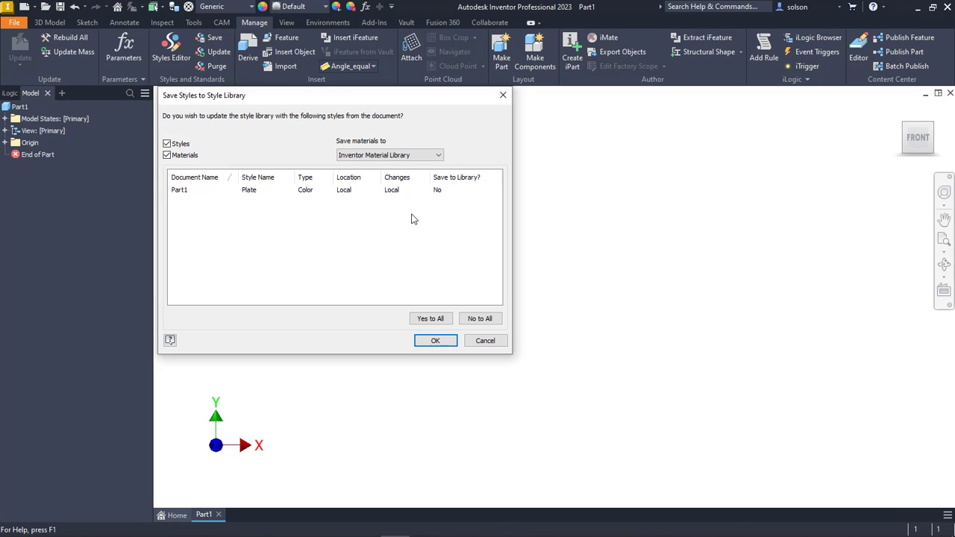
Cancel the Save Styles to Style Library dialog without saving any styles.
left_click(484, 340)
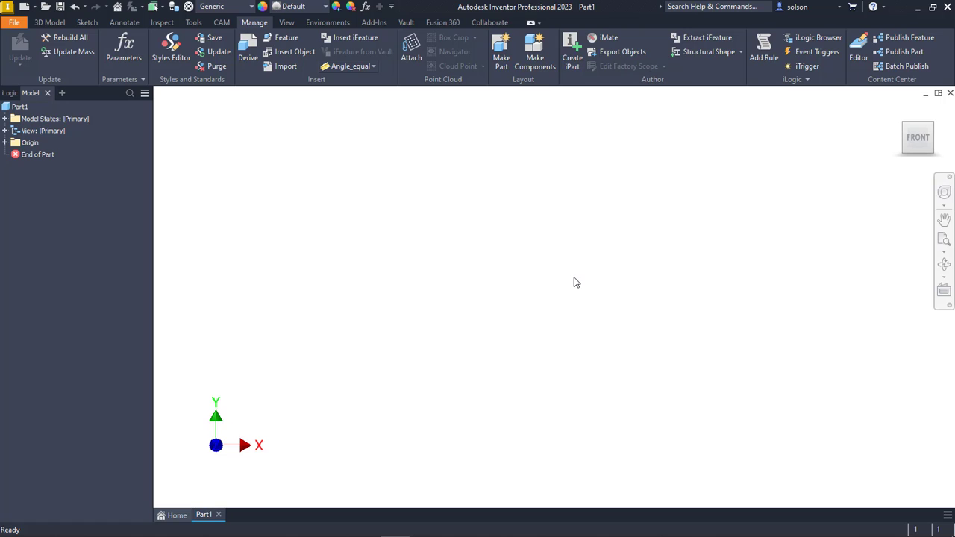